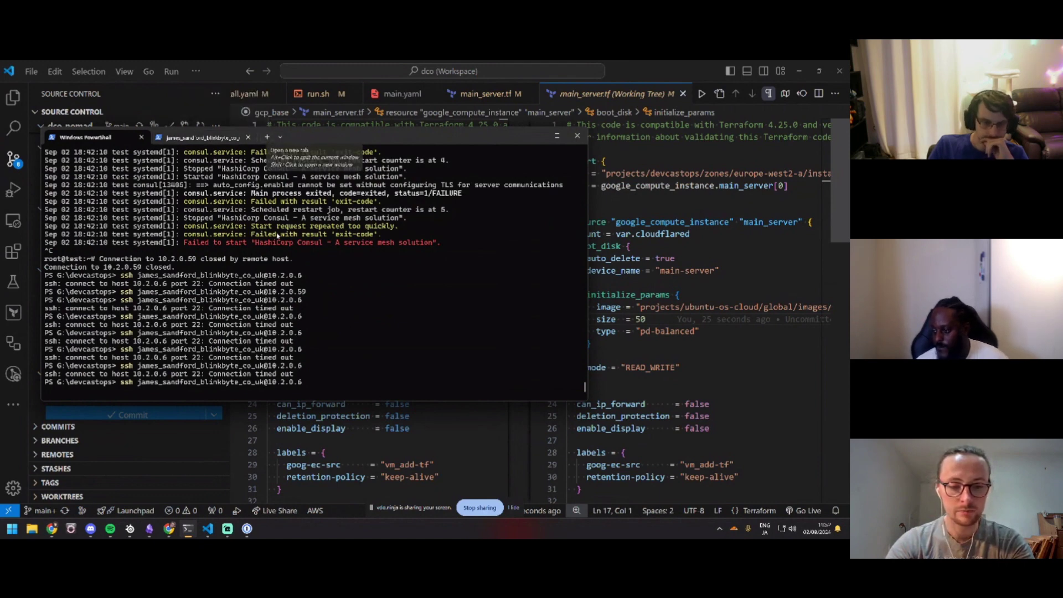
Stop the pending SSH connection, move into the gcp_base folder and check its Git status
key("ctrl+c")
type("ls")
key("Return")
type("cd")
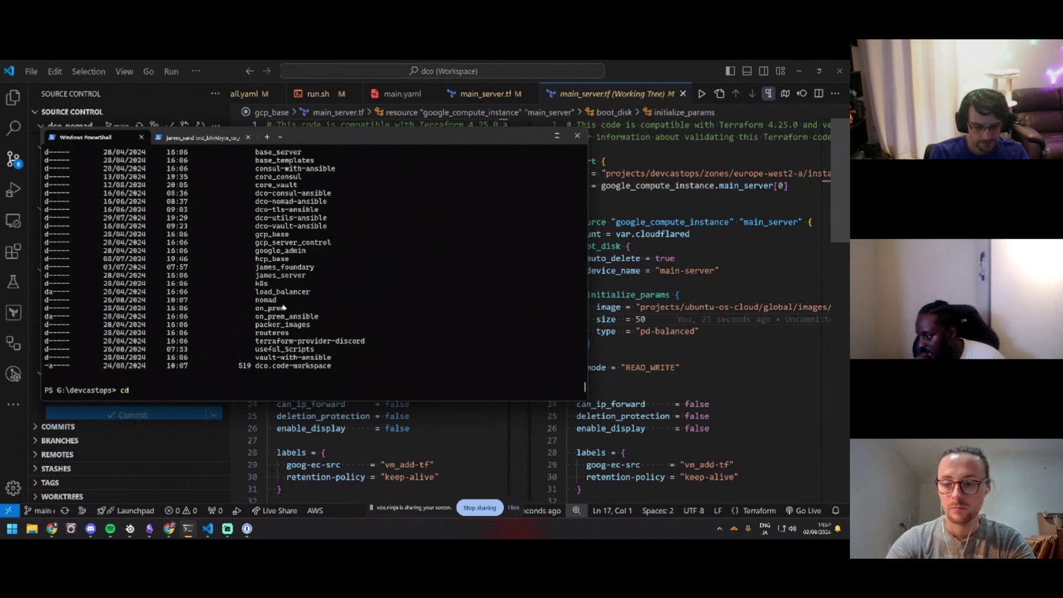
type(" .\\gcp")
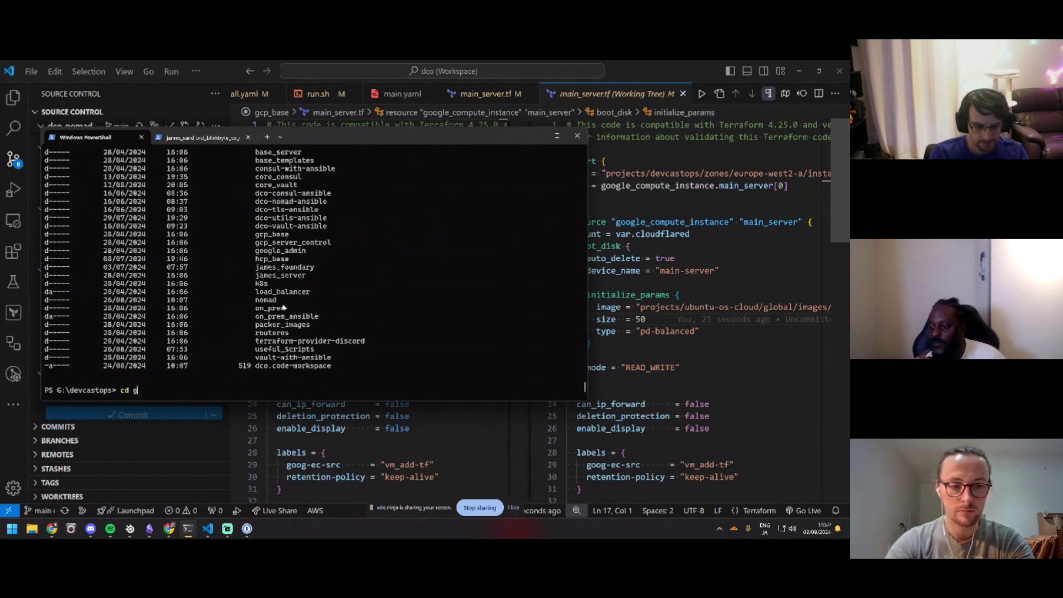
key("Tab")
key("Return")
type("git status")
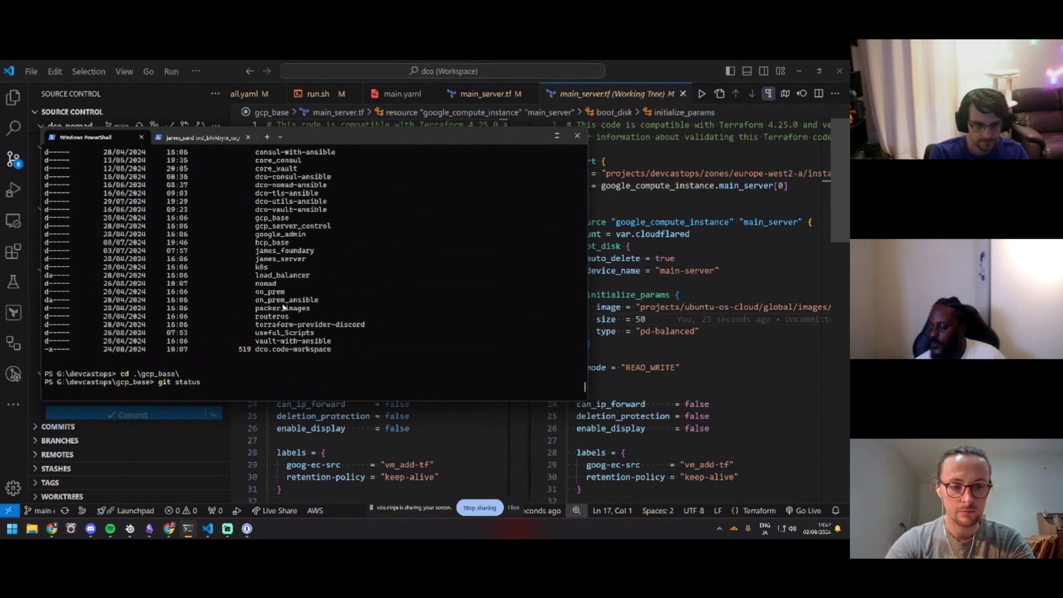
key("Return")
Commit the staged main_server.tf change with the message "feat: increase size"
type("git commit -m")
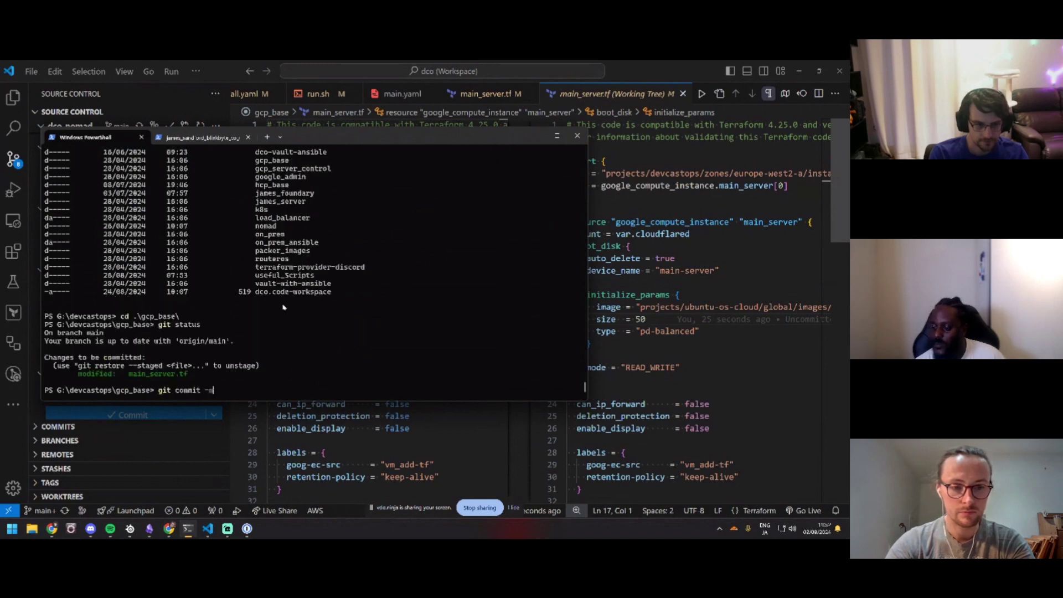
type(" \"feat:")
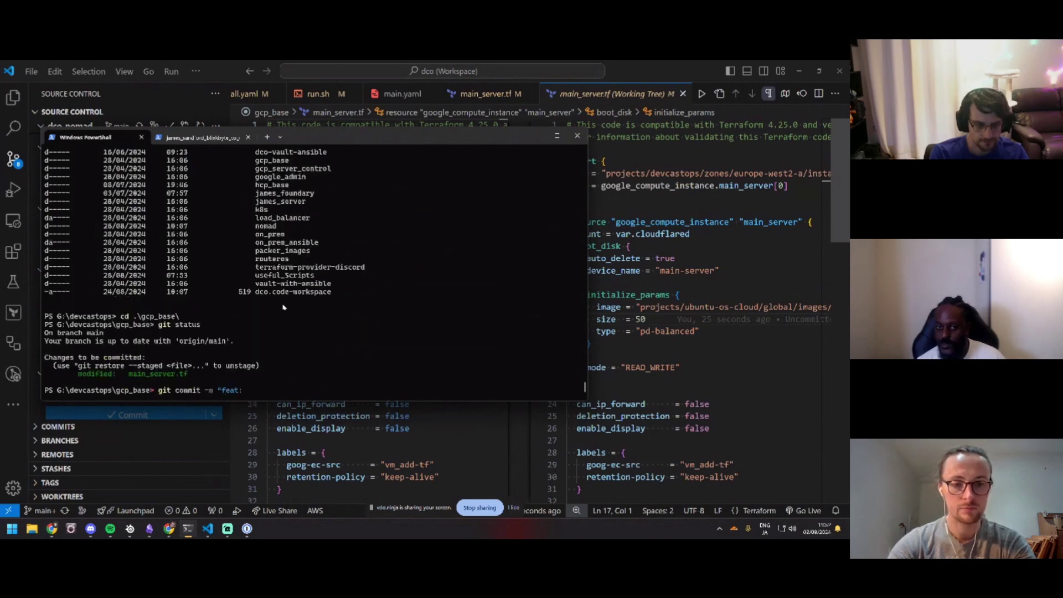
type(" increase s")
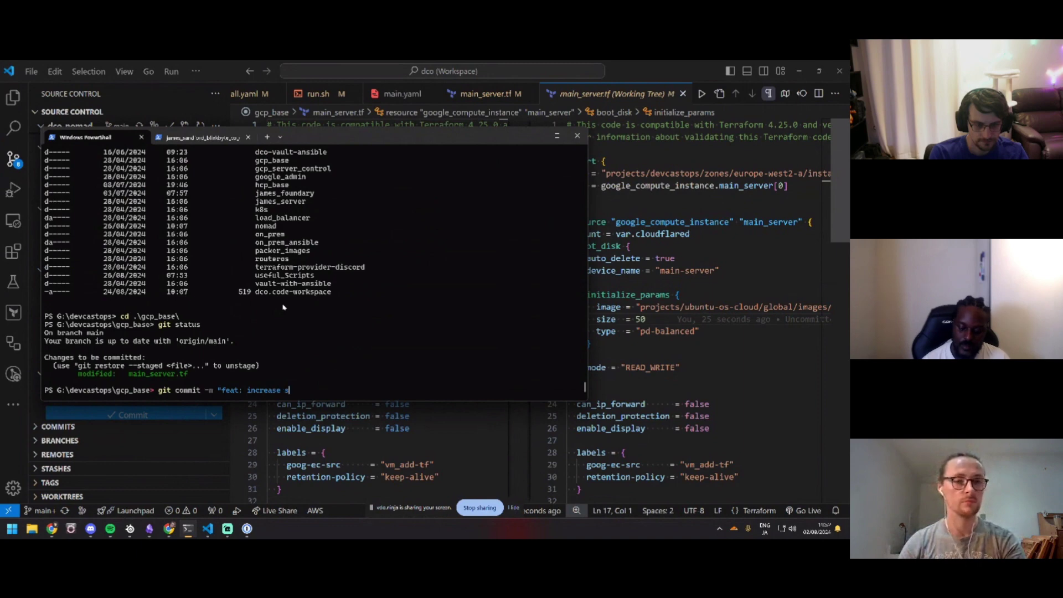
type("ize\"")
key("Return")
Push the commit to the remote repository, authorizing PowerShell to use the github SSH key
type("git push")
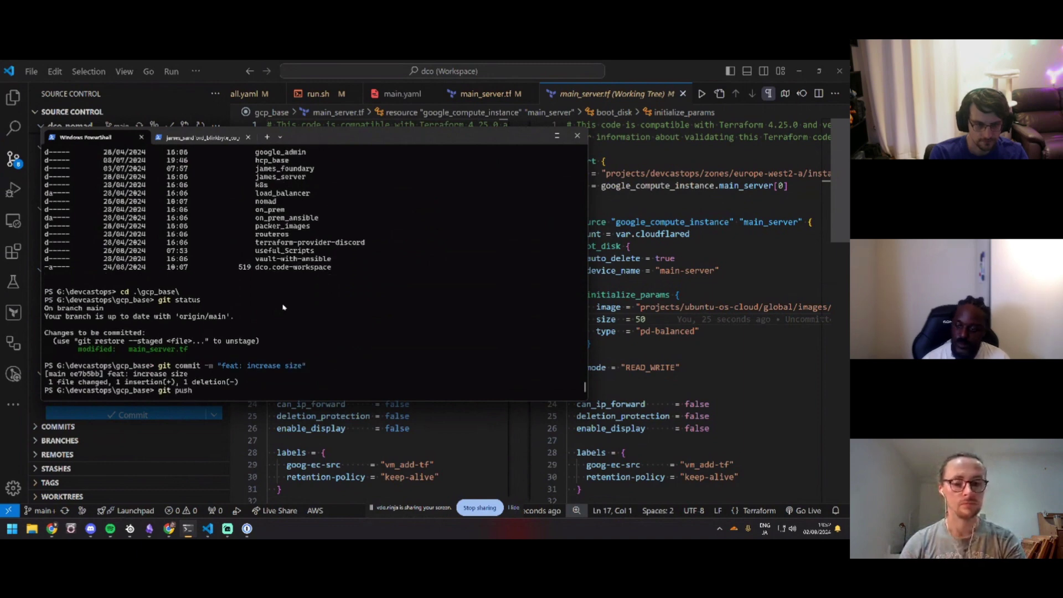
key("Return")
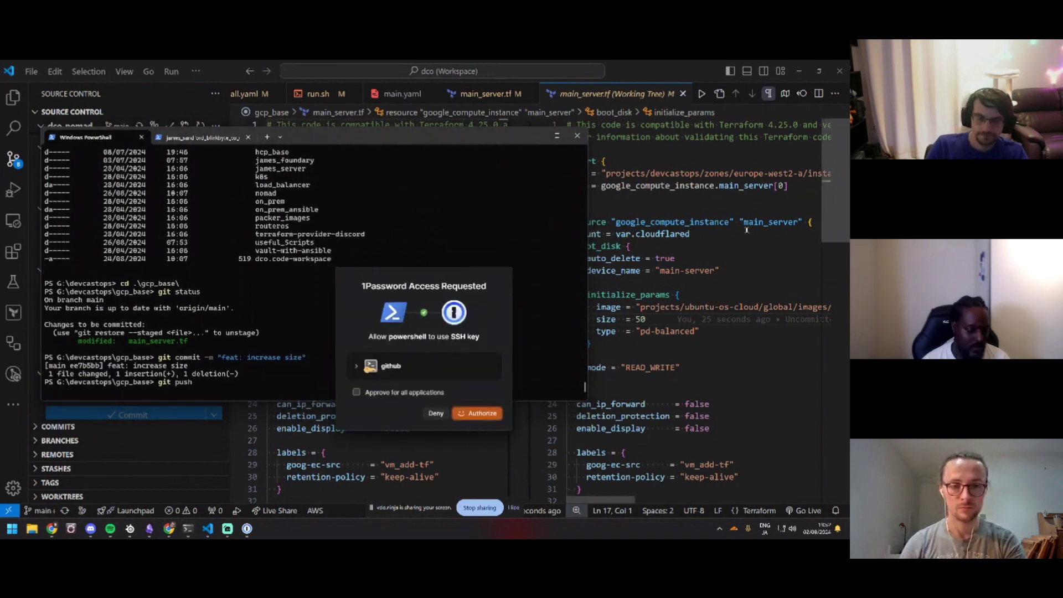
left_click(483, 414)
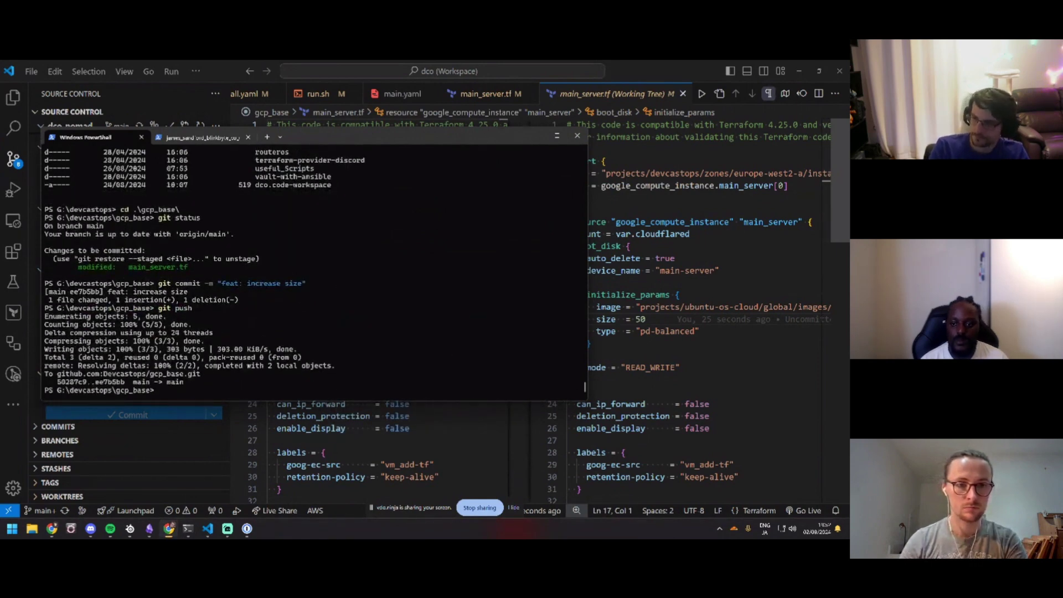
Switch to HCP Terraform, open the GCP_base workspace's latest run and inspect the planned nomad_client instance
key("alt+Tab")
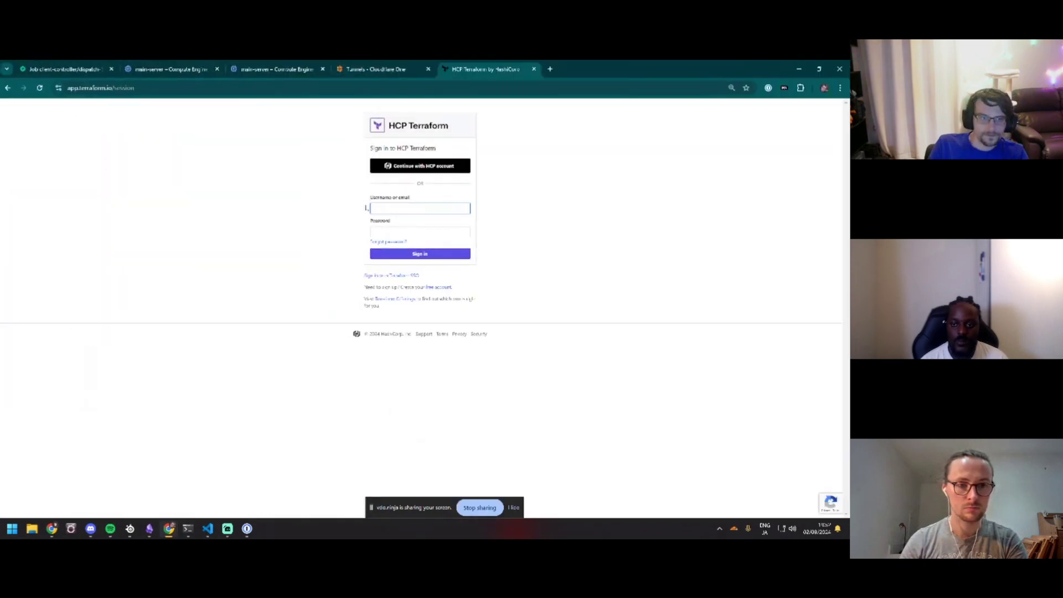
key("alt+Tab")
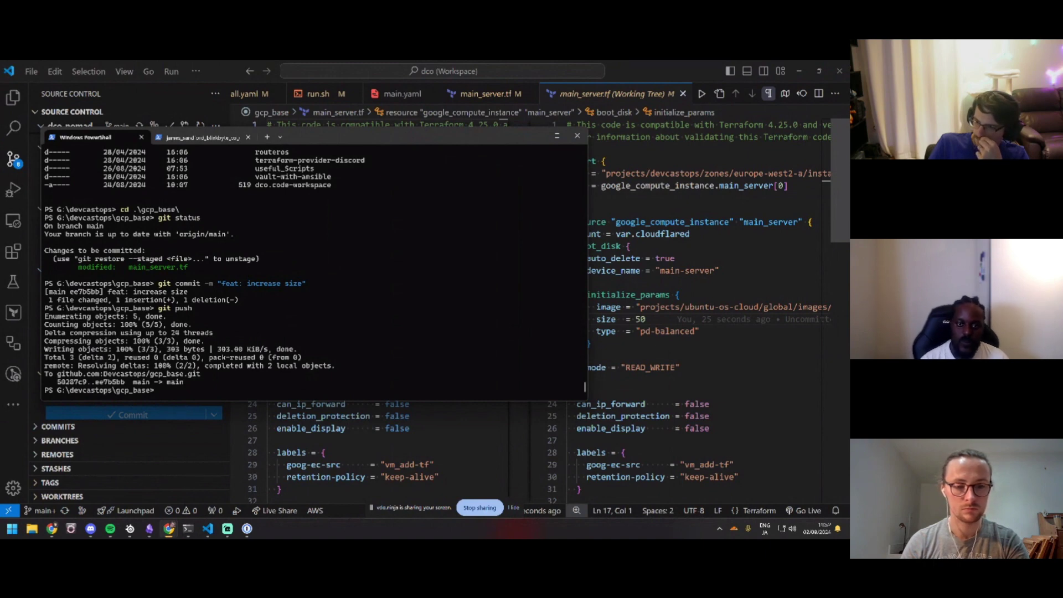
key("alt+Tab")
double_click(626, 65)
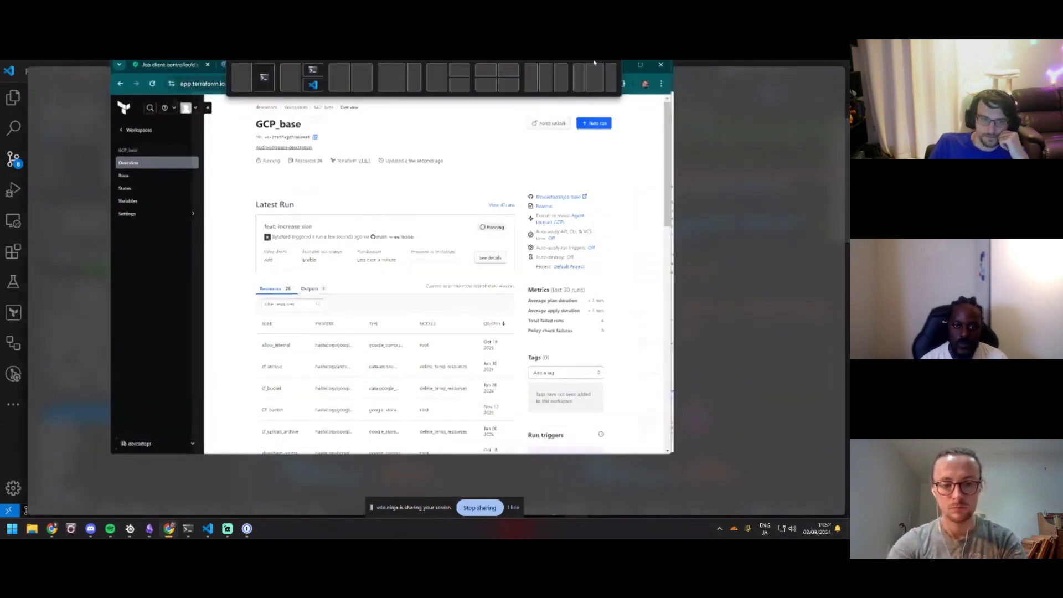
left_click(250, 238)
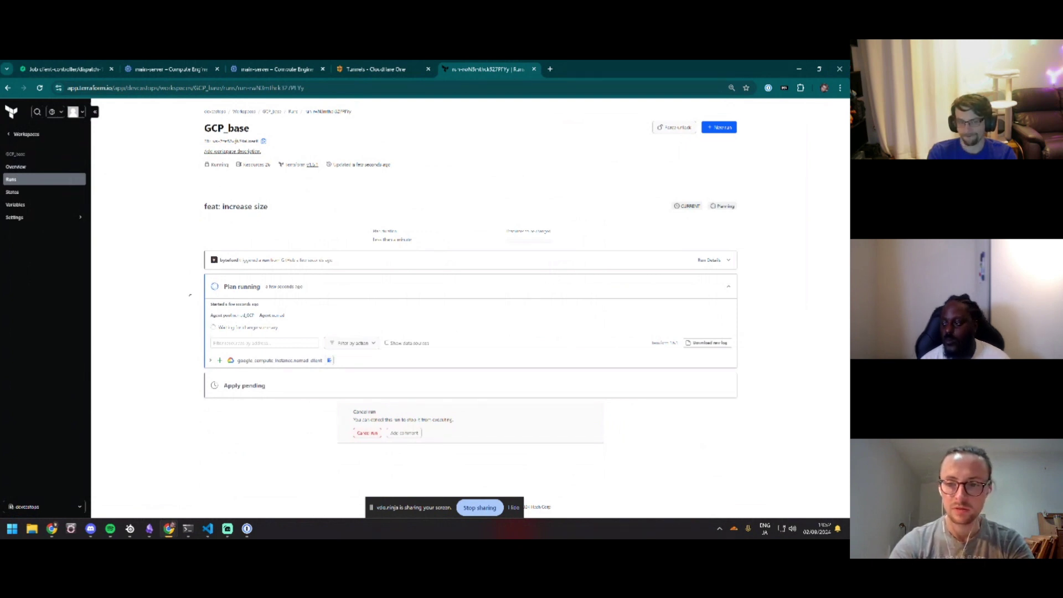
left_click(247, 361)
left_click(248, 361)
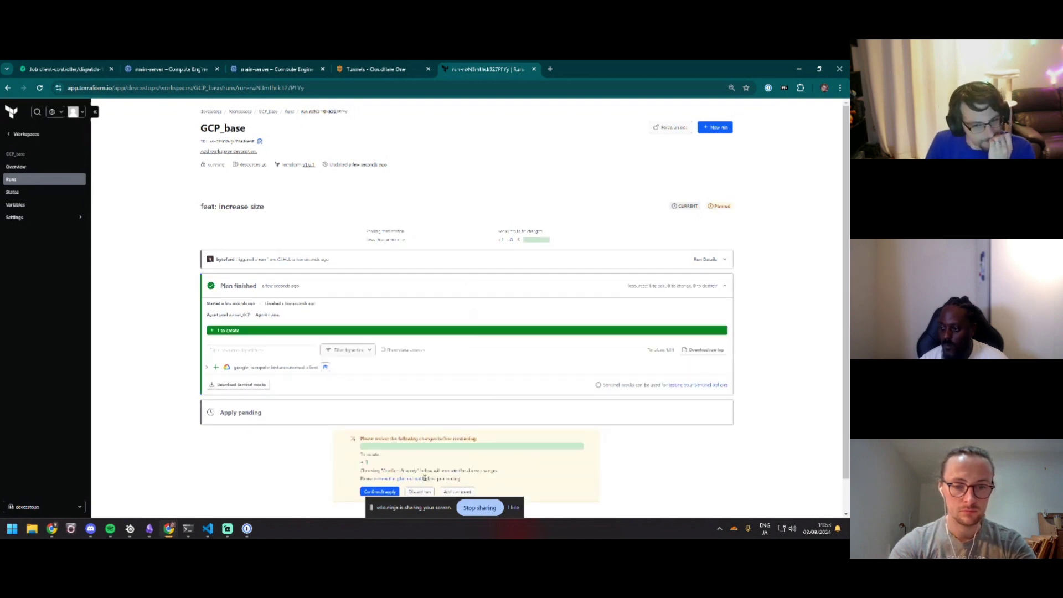
Discard the planned "feat: increase size" run without a comment
left_click(424, 490)
scroll(424, 490, "down", 1)
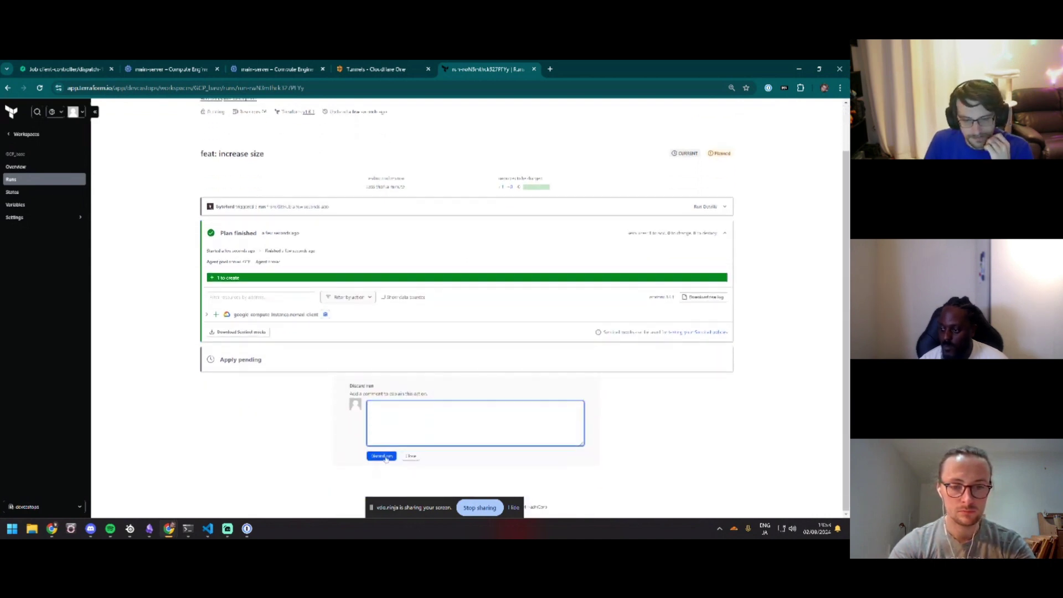
left_click(380, 454)
Start a new standard plan-and-apply run that replaces the google_compute_instance.main_server resource
left_click(719, 129)
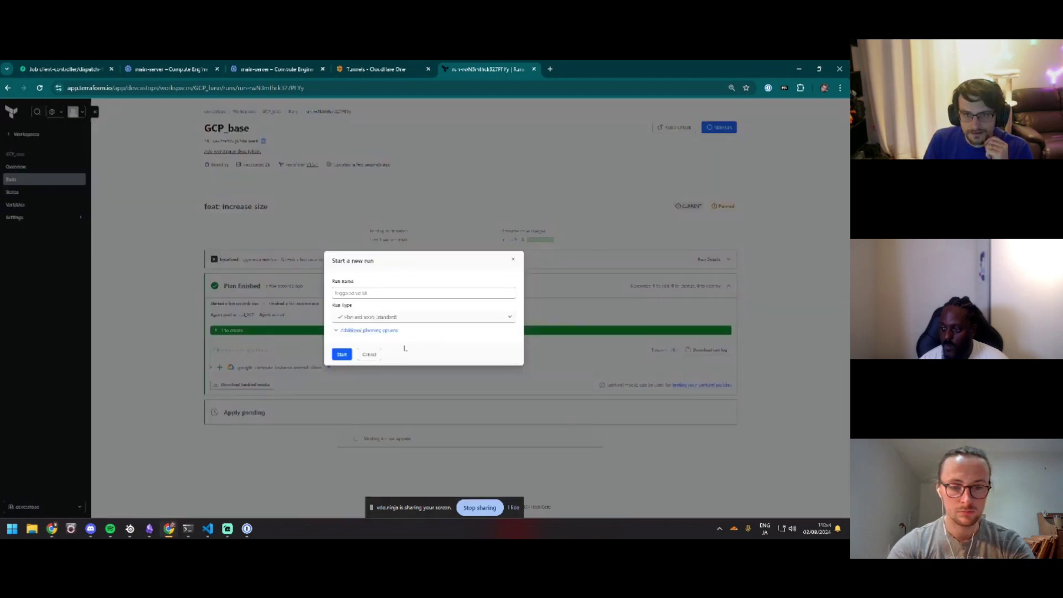
left_click(369, 330)
left_click(434, 355)
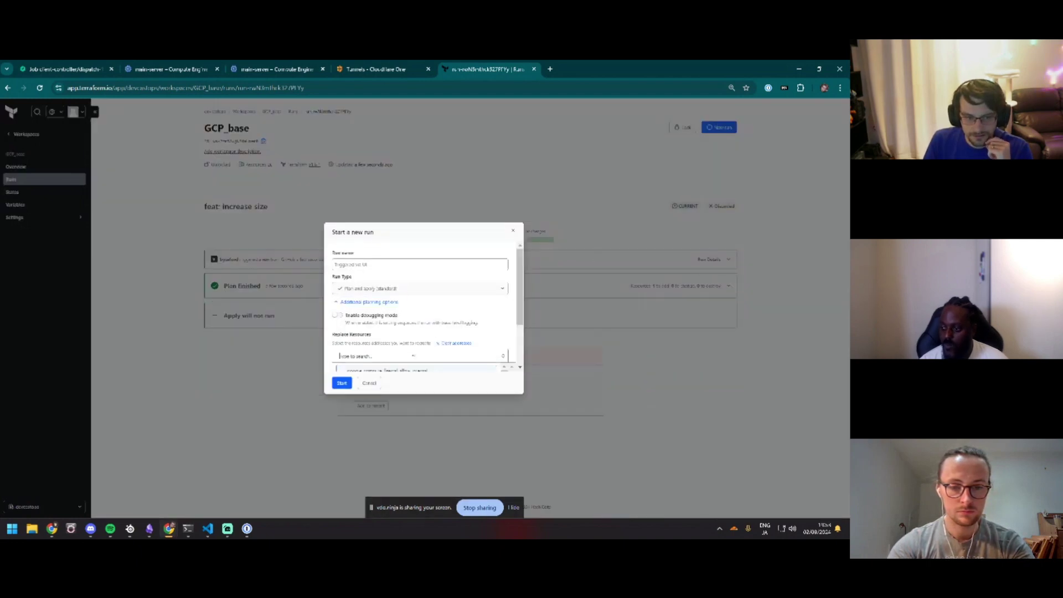
scroll(435, 316, "down", 1)
scroll(436, 313, "up", 1)
left_click(438, 354)
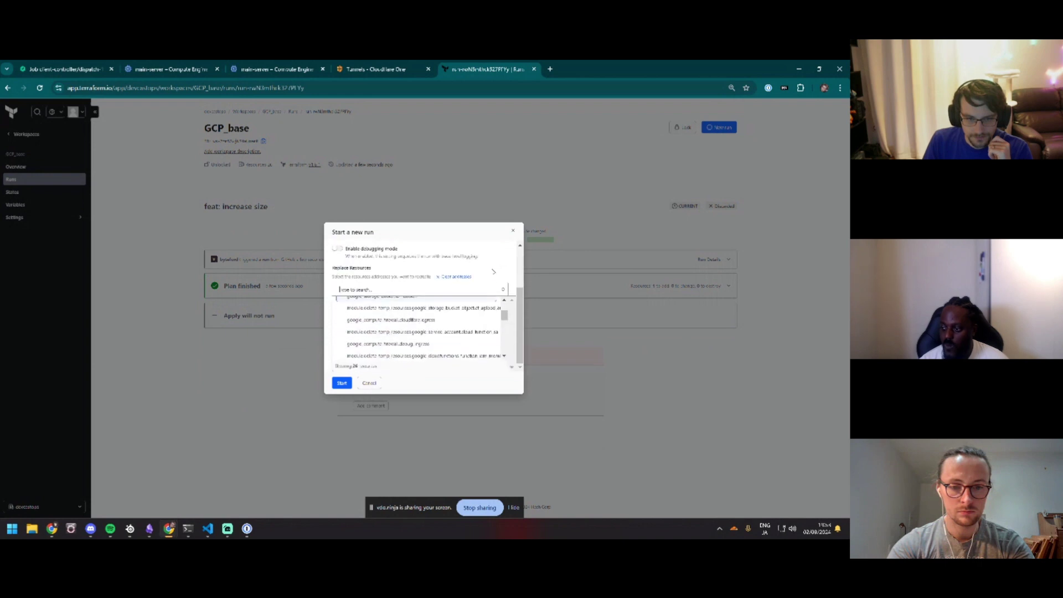
scroll(471, 339, "down", 3)
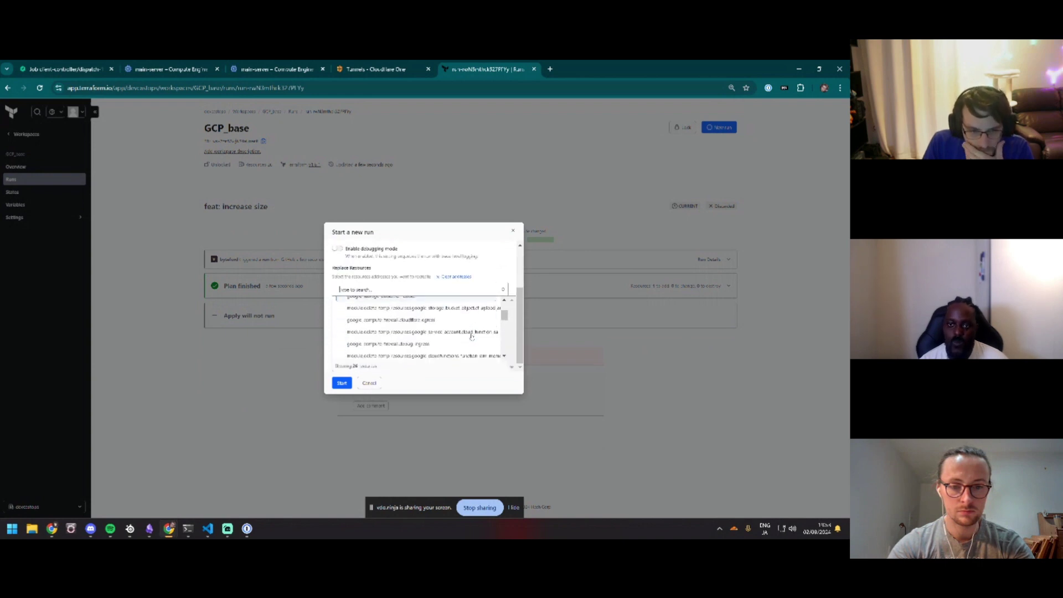
scroll(460, 335, "down", 2)
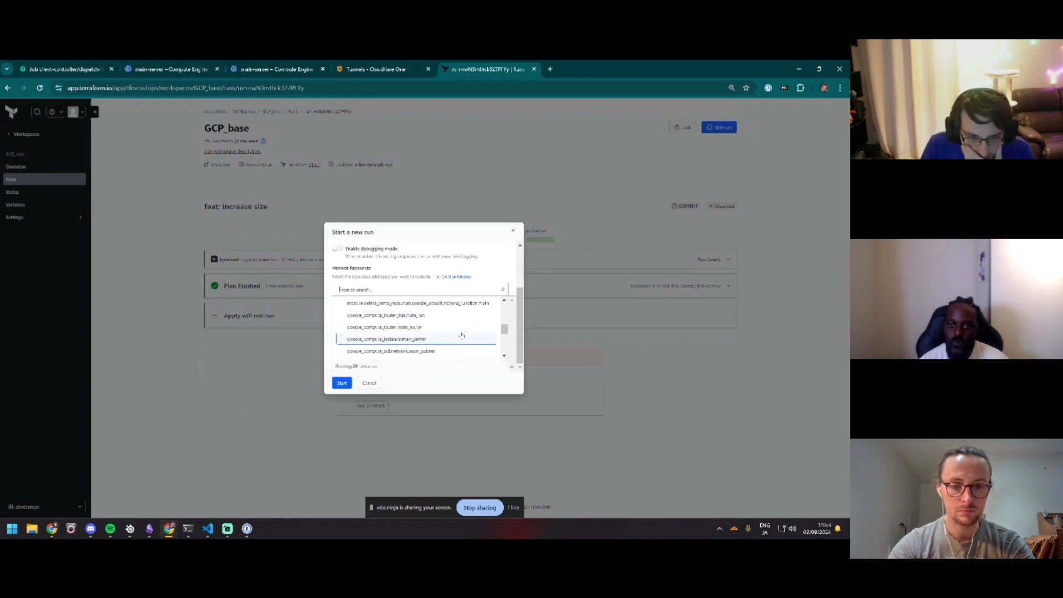
left_click(449, 344)
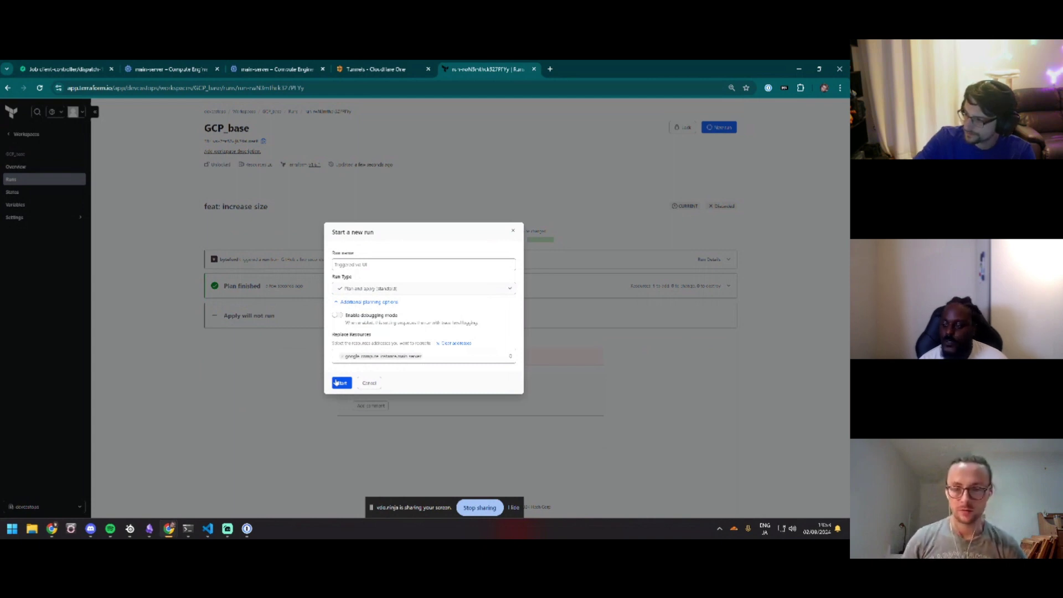
left_click(342, 383)
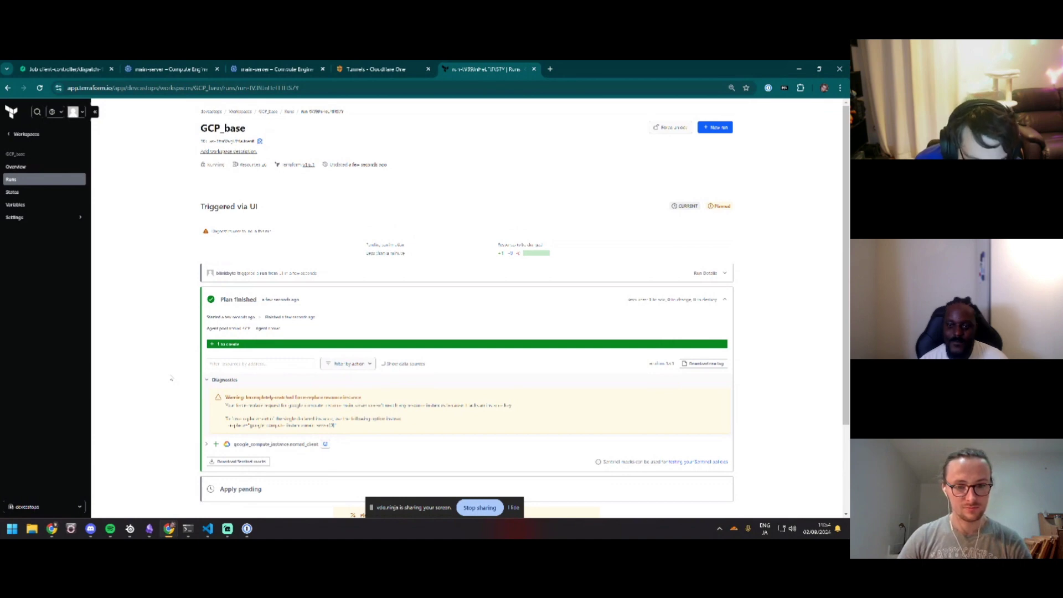
Check the count setting of the main_server resource in main_server.tf, then return to the Terraform run
left_click_drag(570, 69, 848, 50)
left_click(683, 237)
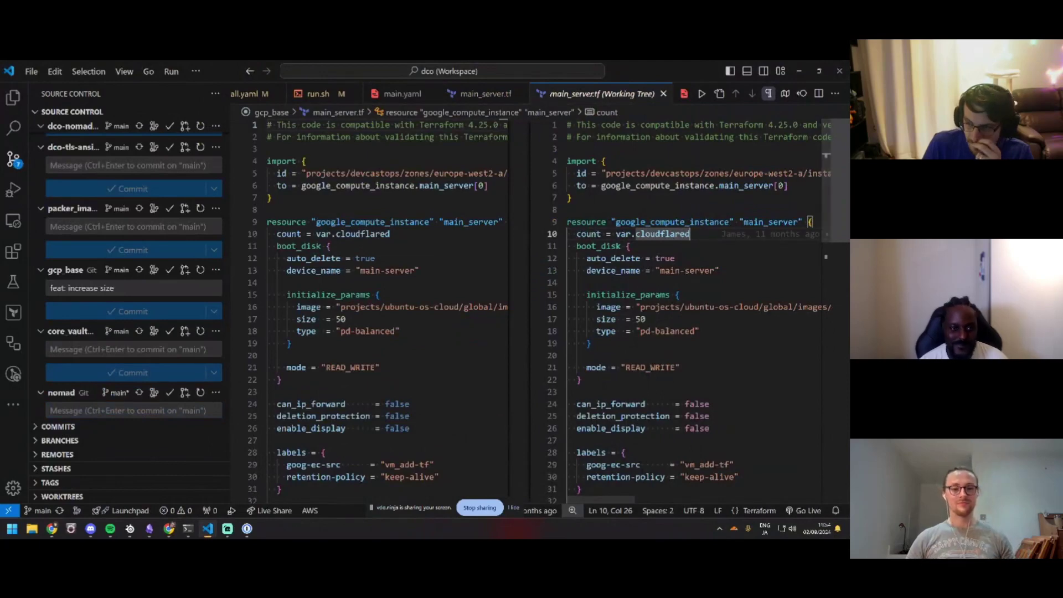
key("alt+Tab")
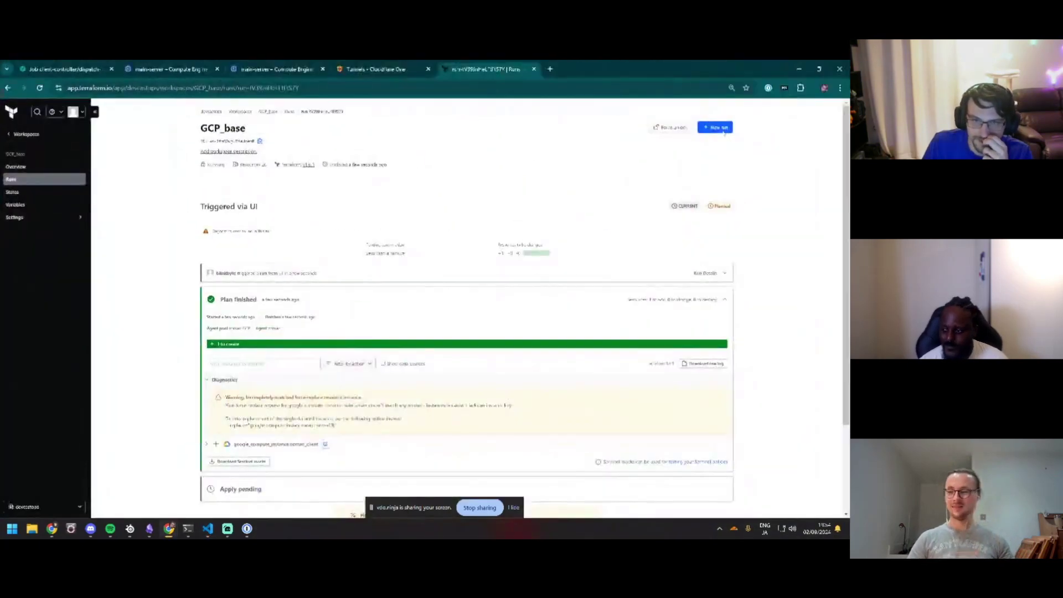
left_click(719, 127)
left_click(388, 331)
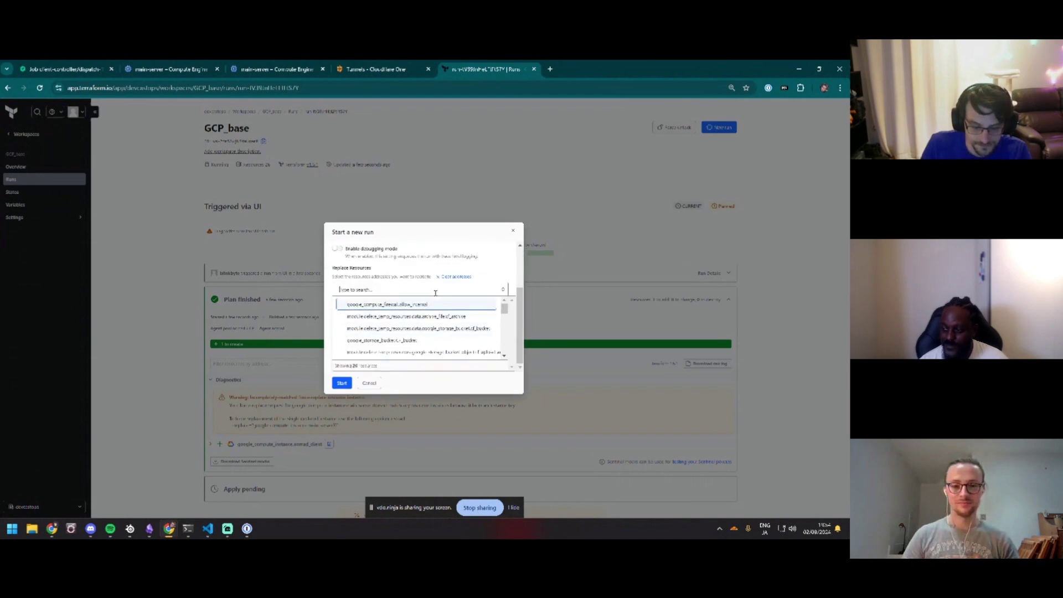
type("instance")
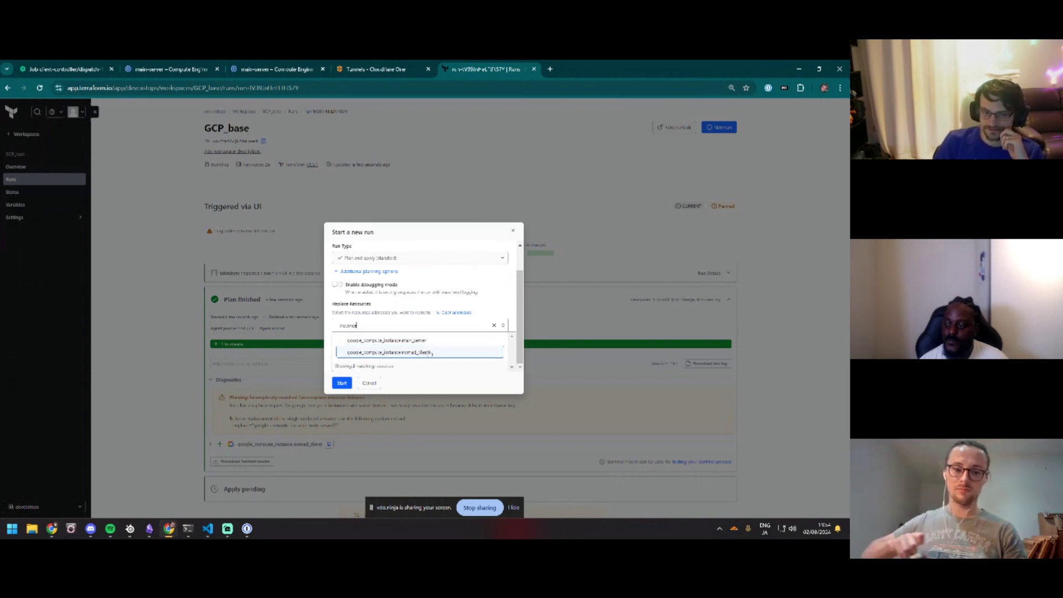
left_click(408, 352)
left_click(366, 382)
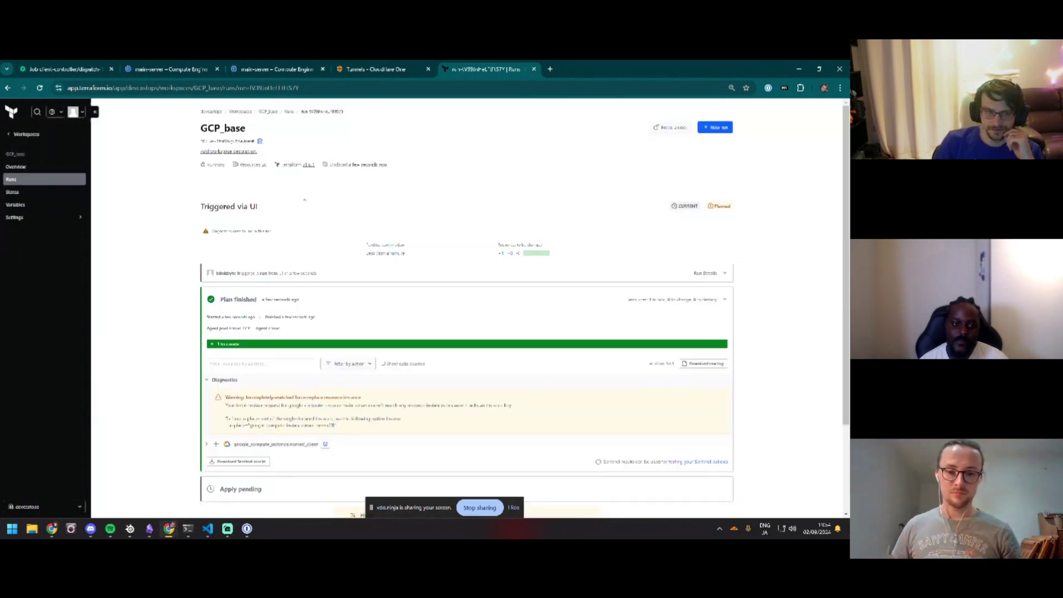
Delete the main-server VM instance in Google Cloud Compute Engine and confirm the deletion
key("ctrl+2")
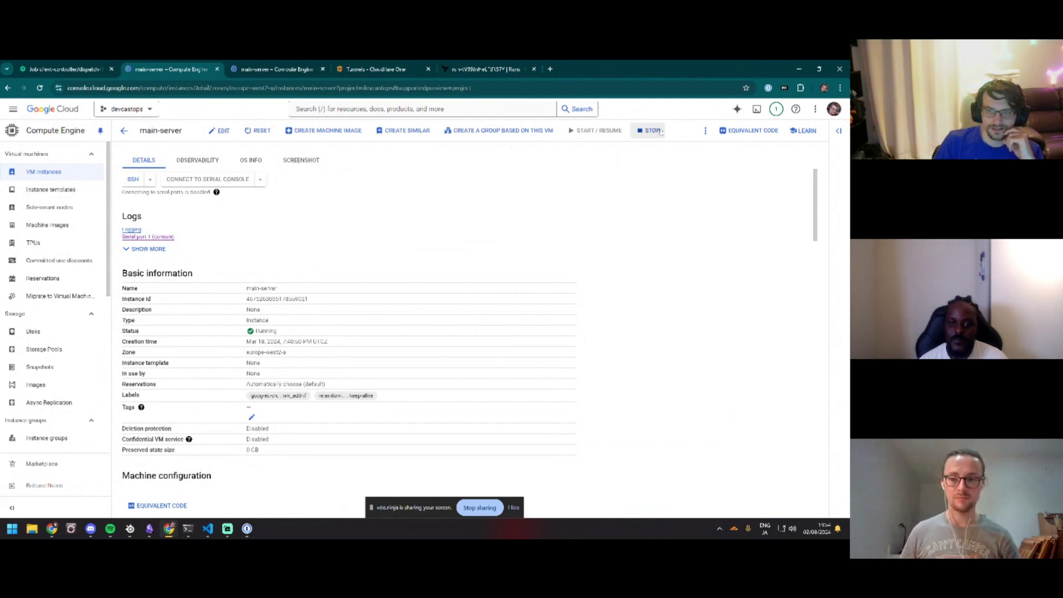
left_click(705, 131)
left_click(720, 171)
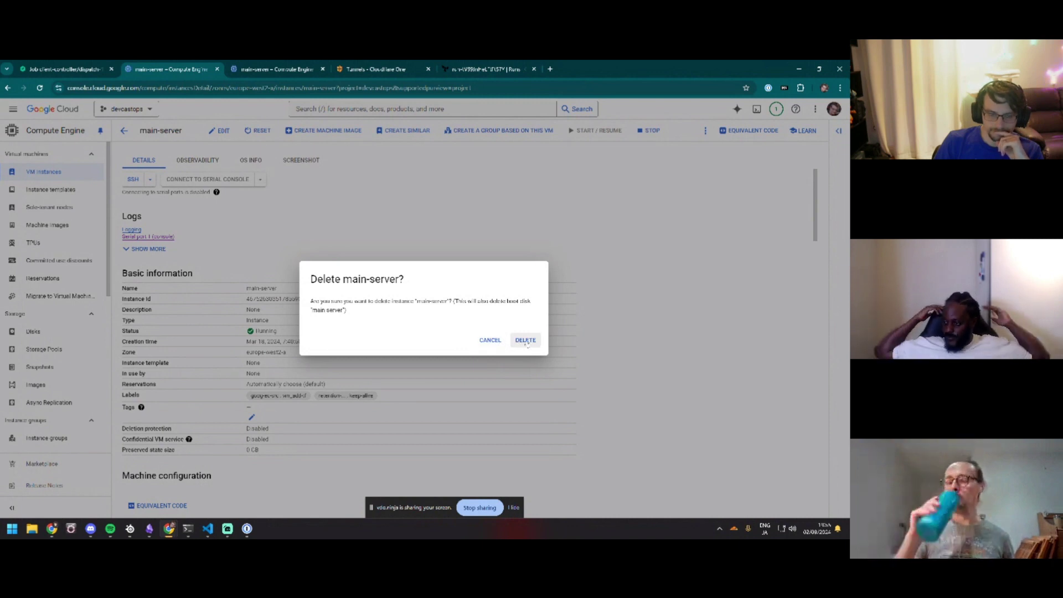
left_click(525, 341)
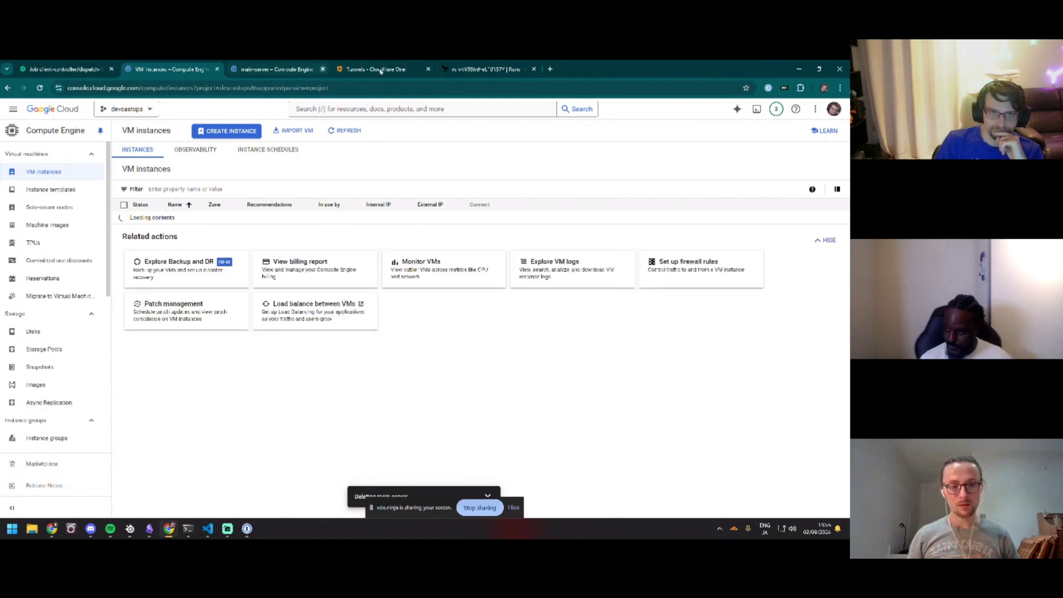
Return to the GCP_base run in HCP Terraform and discard the planned "Triggered via UI" run
left_click(479, 69)
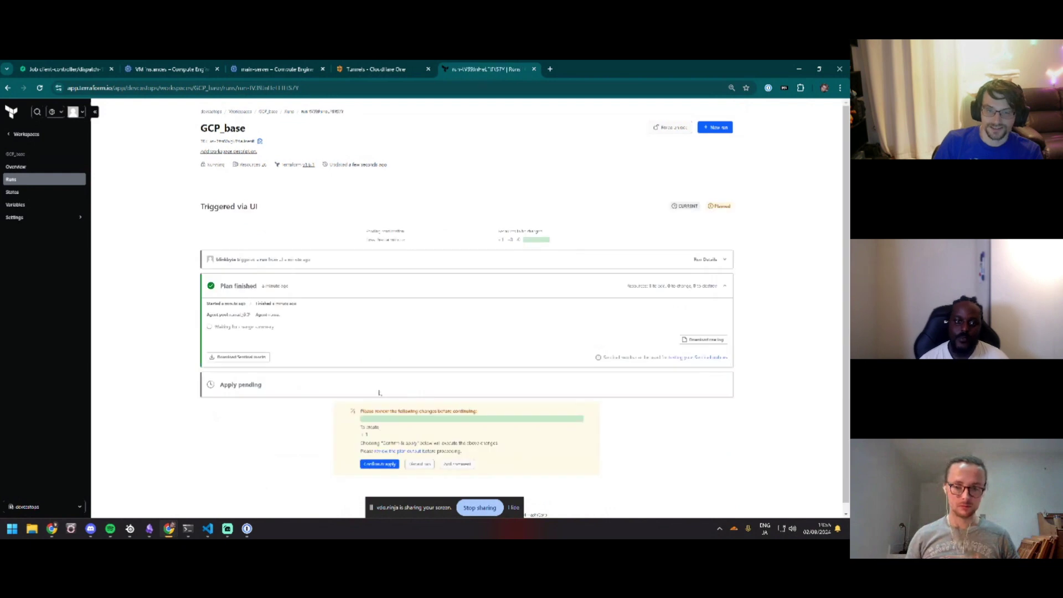
scroll(397, 439, "down", 2)
left_click(420, 456)
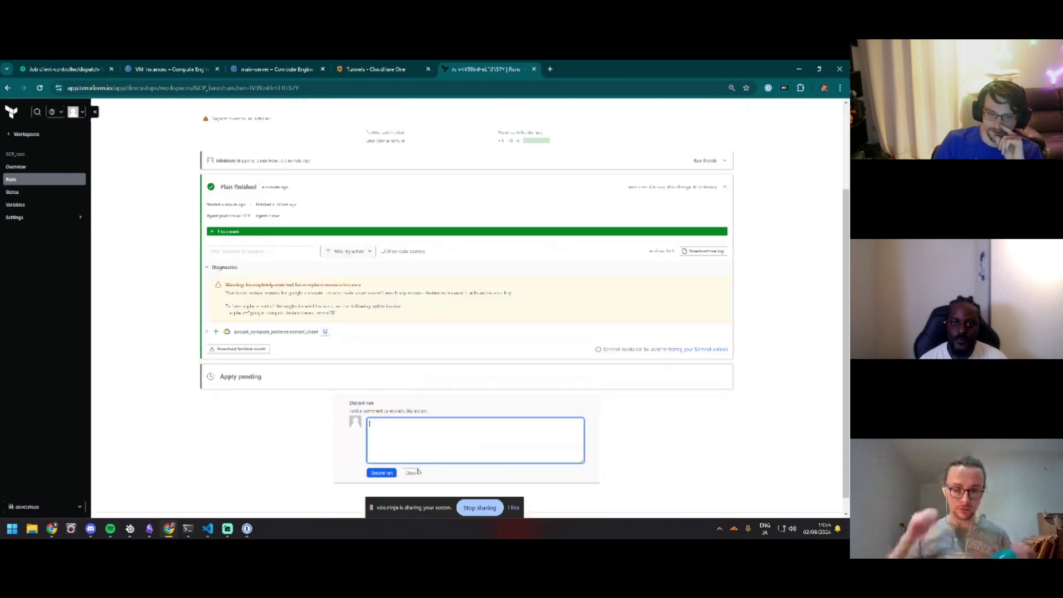
left_click(380, 470)
Review the main-server's custom metadata and the Cloudflare tunnels' status, then return to the GCP_base run
left_click(277, 69)
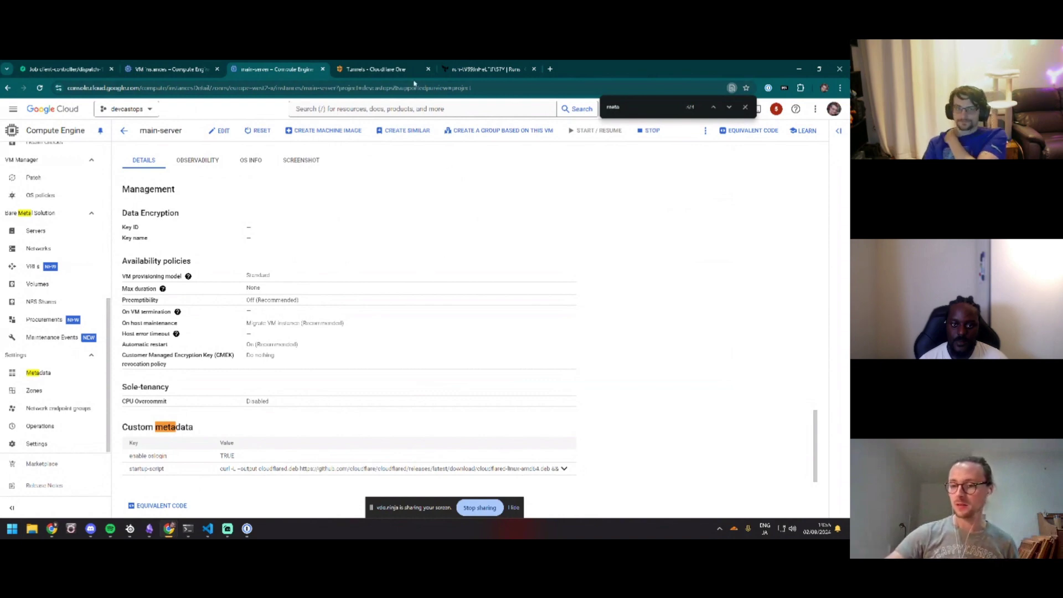
left_click(398, 71)
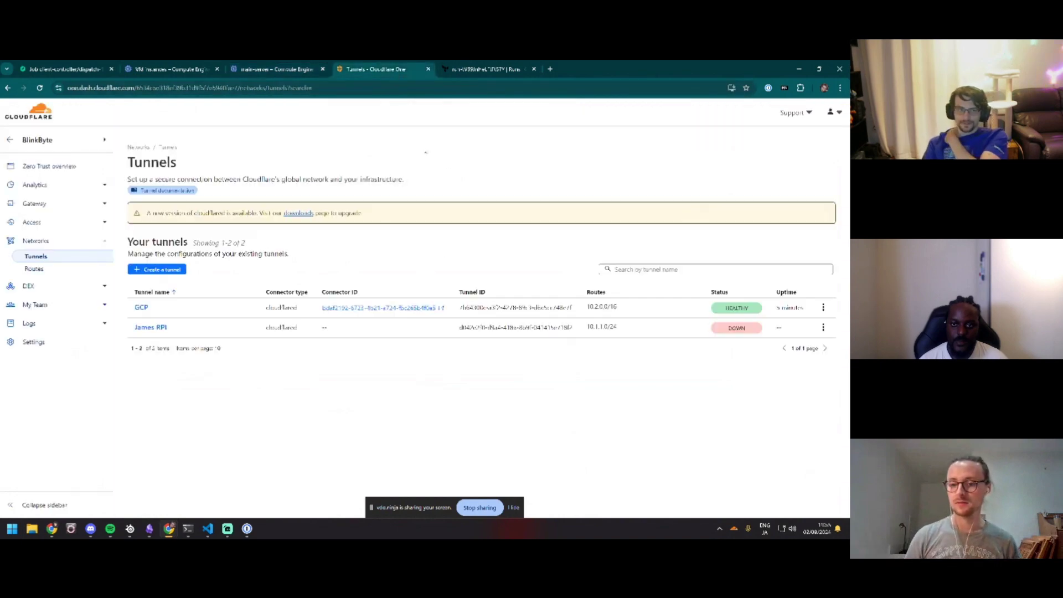
left_click(486, 69)
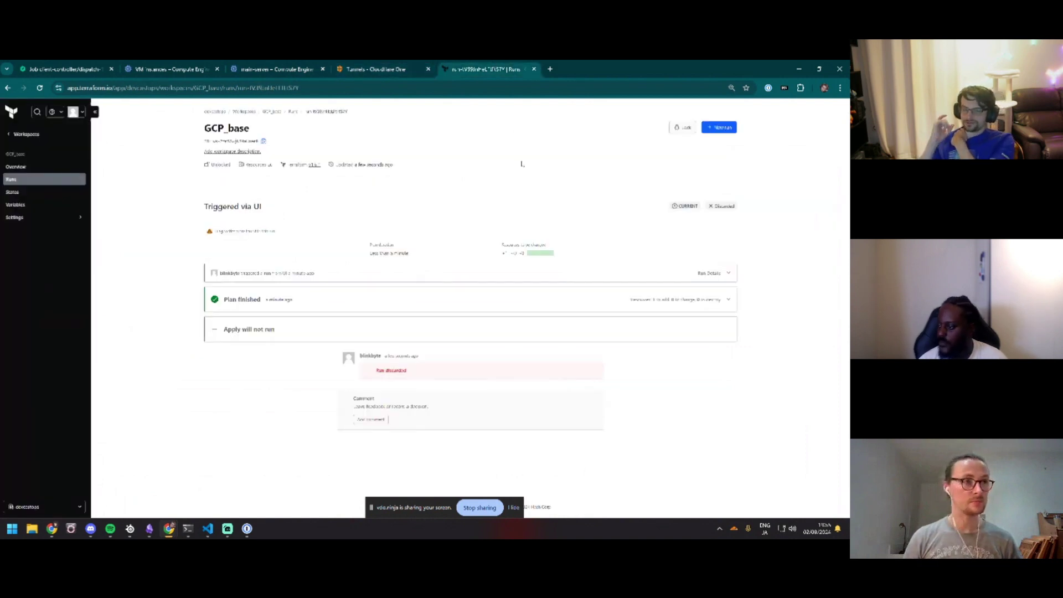
Check the main-server's deletion in the Compute Engine VM instances list, reloading the list to update its status
left_click(271, 70)
left_click(186, 71)
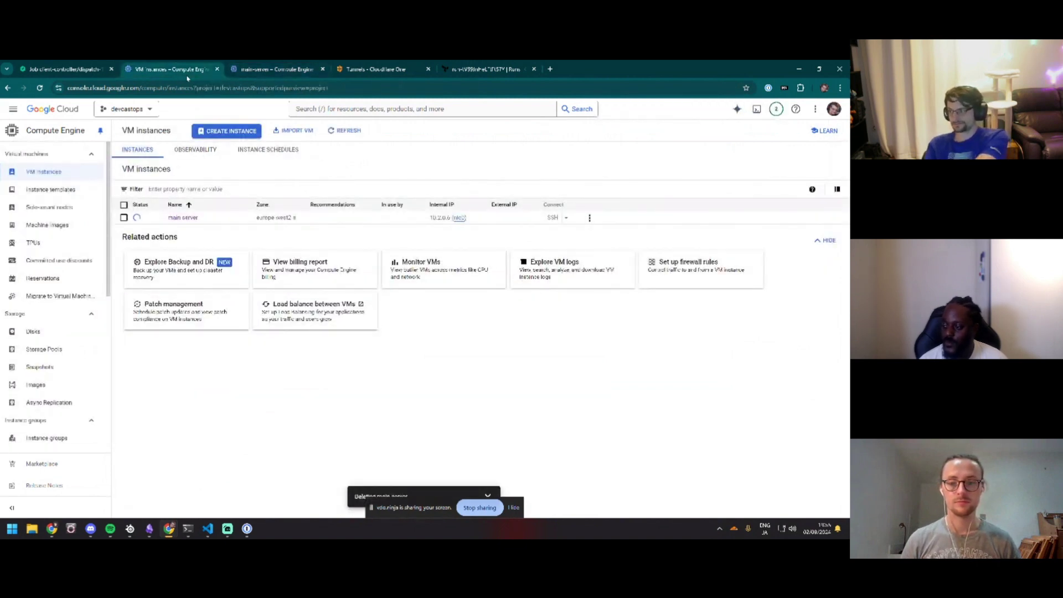
left_click(40, 88)
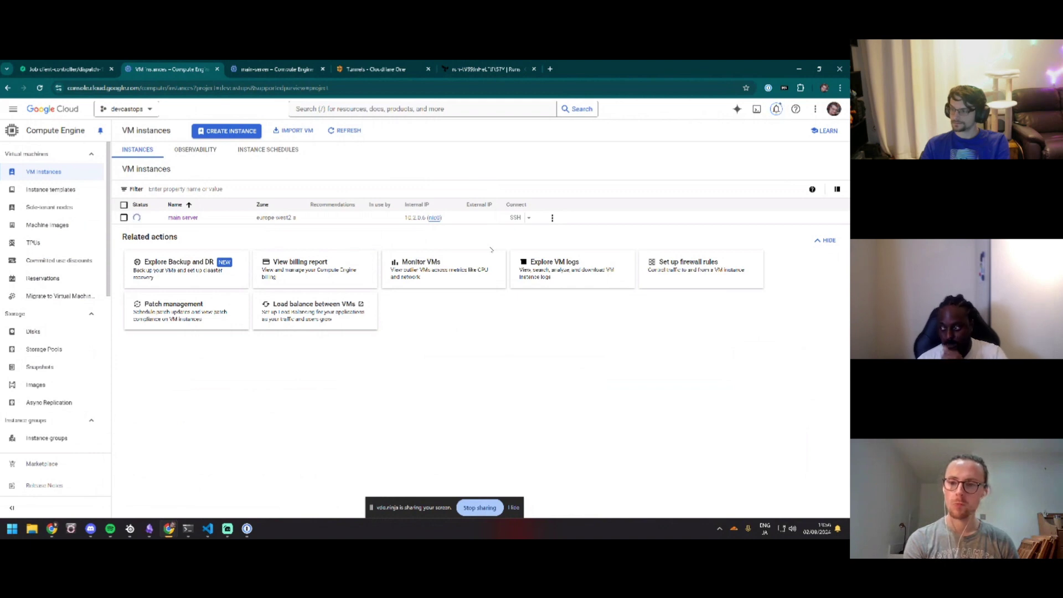
left_click(39, 88)
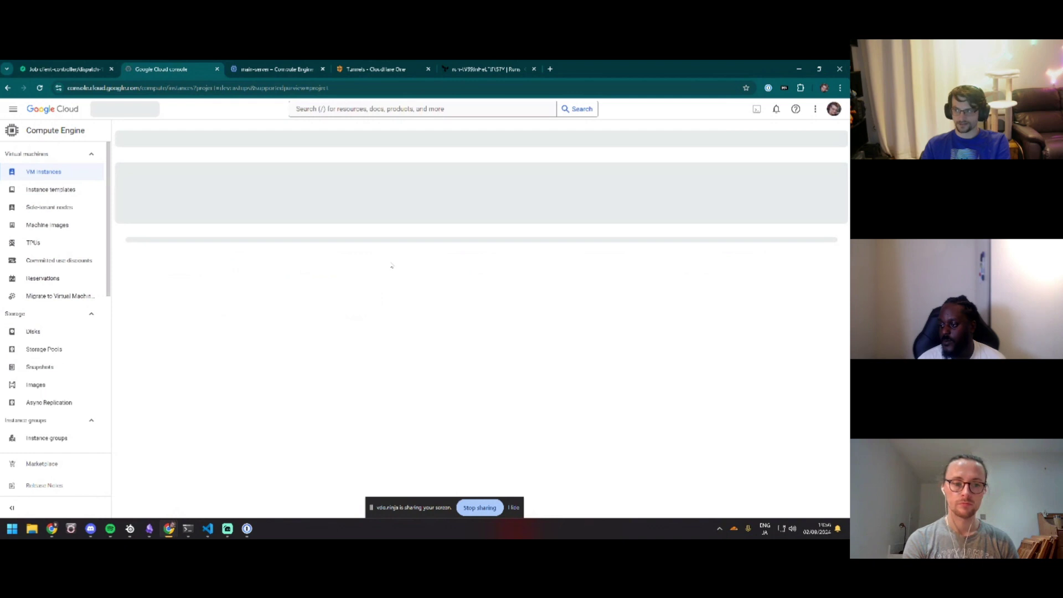
Start a new standard plan and apply run in the GCP_base workspace on HCP Terraform
left_click(482, 69)
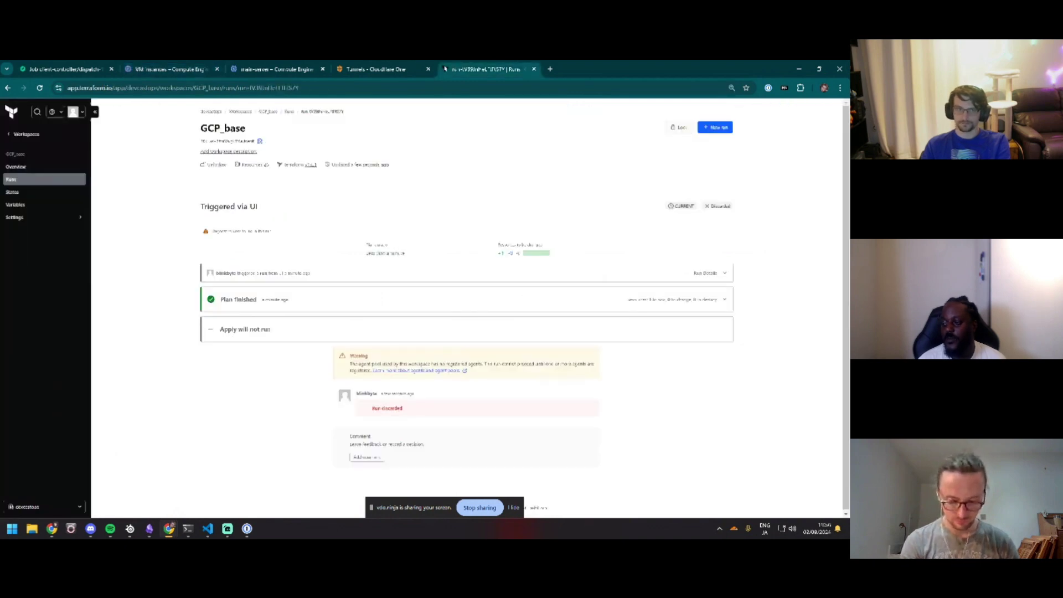
left_click(715, 128)
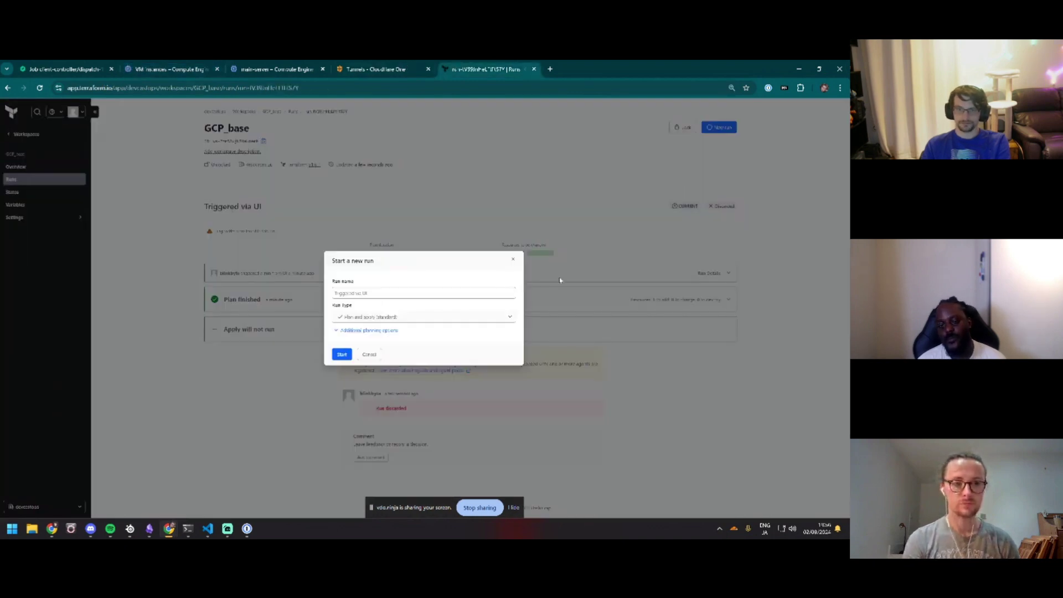
left_click(344, 355)
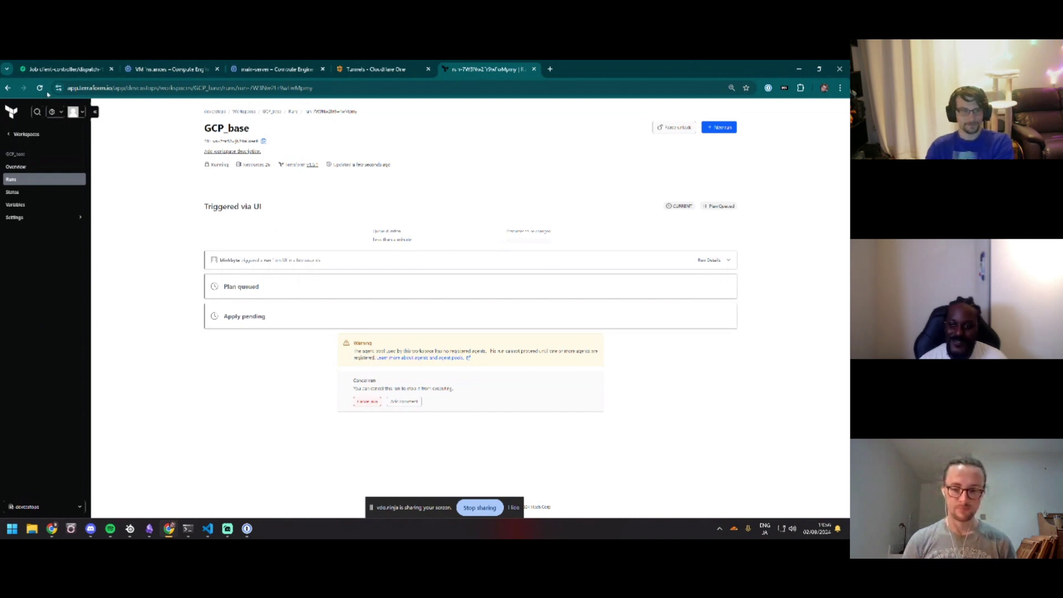
Reload the queued run and read the warning about the workspace's agent pool
key("F5")
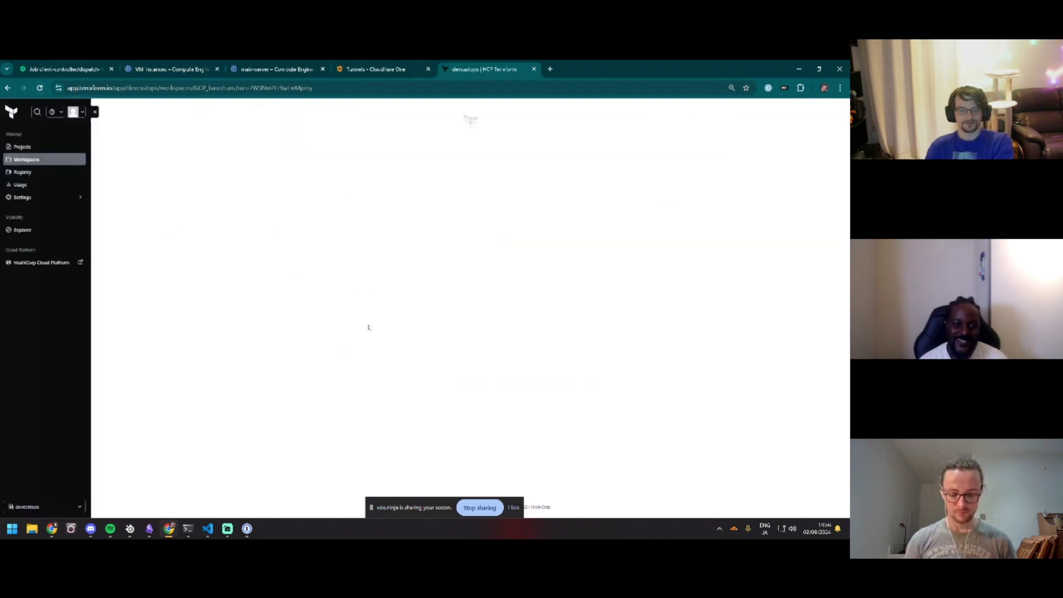
mouse_move(367, 351)
left_mouse_down()
mouse_move(388, 359)
mouse_move(372, 358)
left_mouse_up()
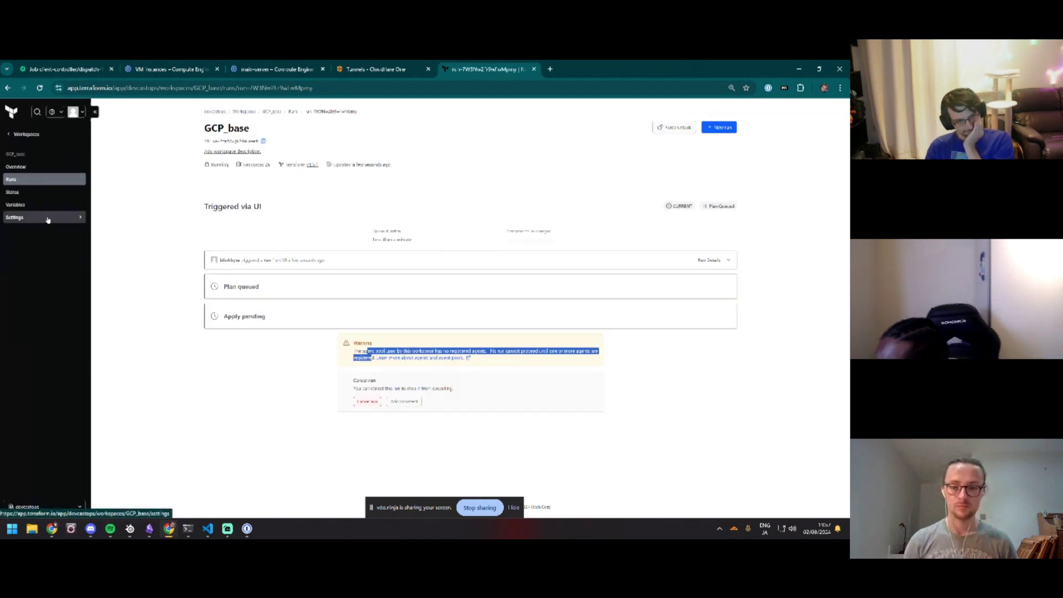
left_click(669, 395)
key("ctrl+plus")
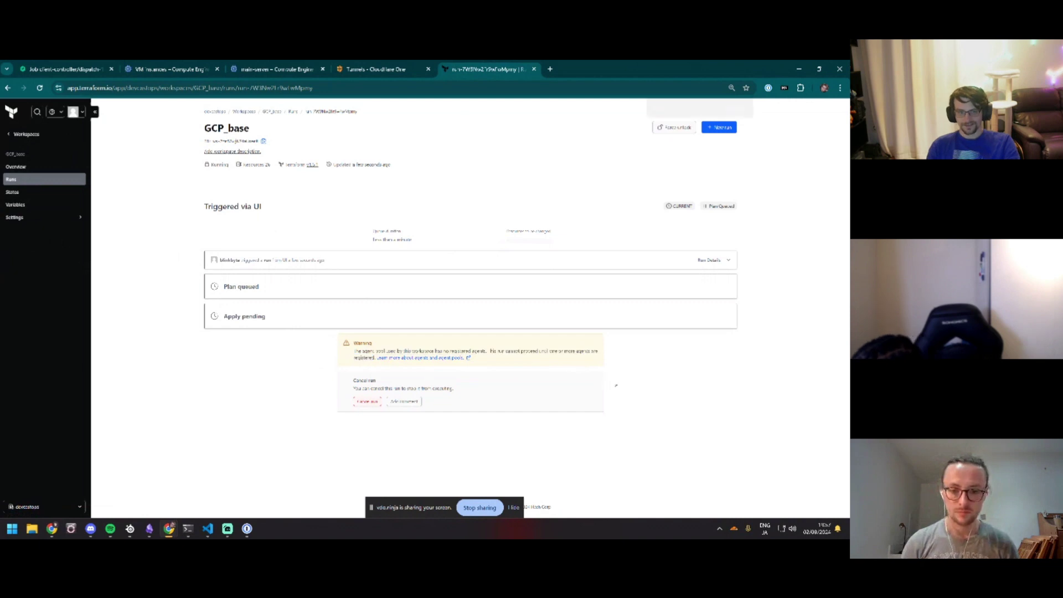
key("ctrl+plus")
scroll(668, 395, "down", 2)
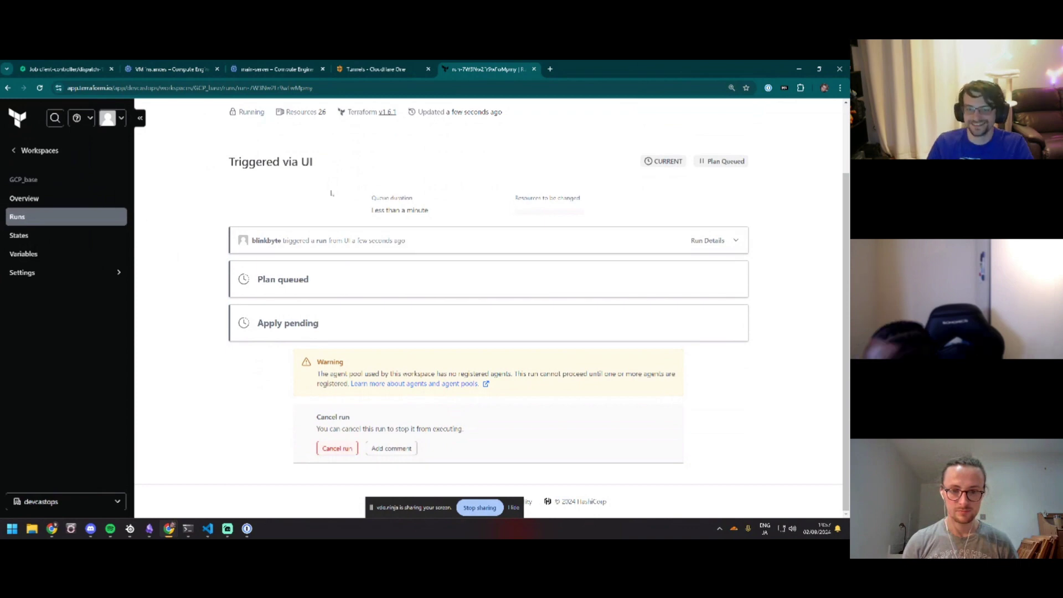
key("ctrl+minus")
key("ctrl+minus")
key("ctrl+minus")
Set the GCP_base workspace's execution mode to Remote (custom) in its general settings and save the settings
left_click(81, 224)
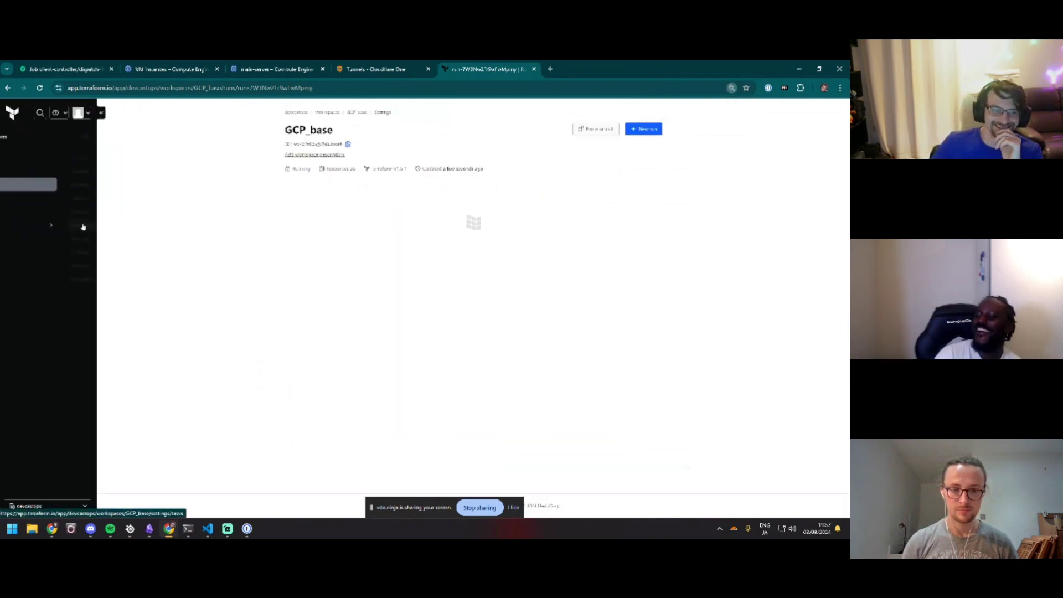
scroll(213, 310, "down", 5)
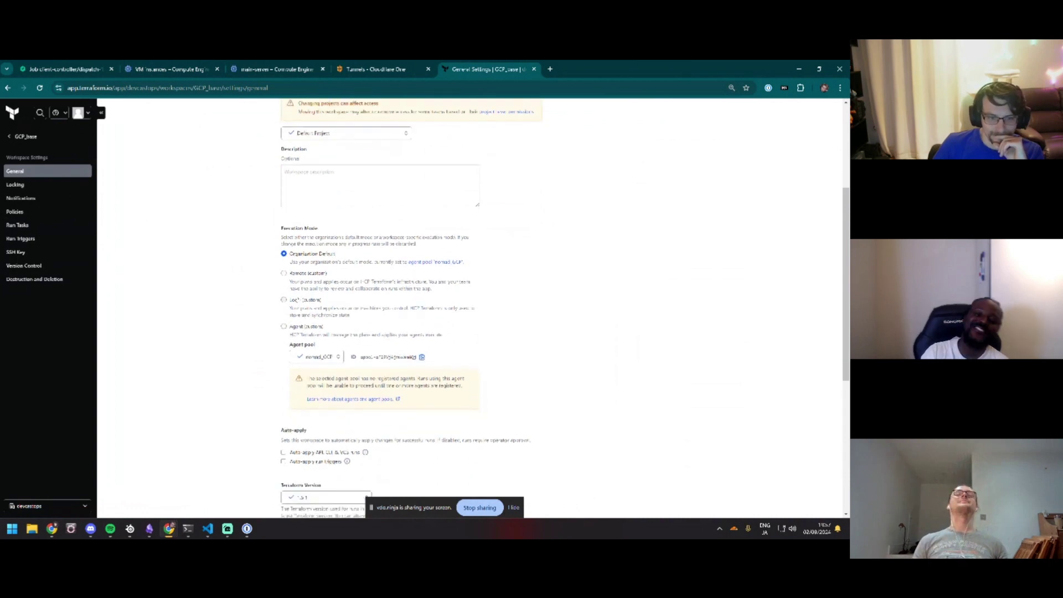
left_click(284, 273)
scroll(539, 354, "down", 1)
scroll(539, 355, "down", 3)
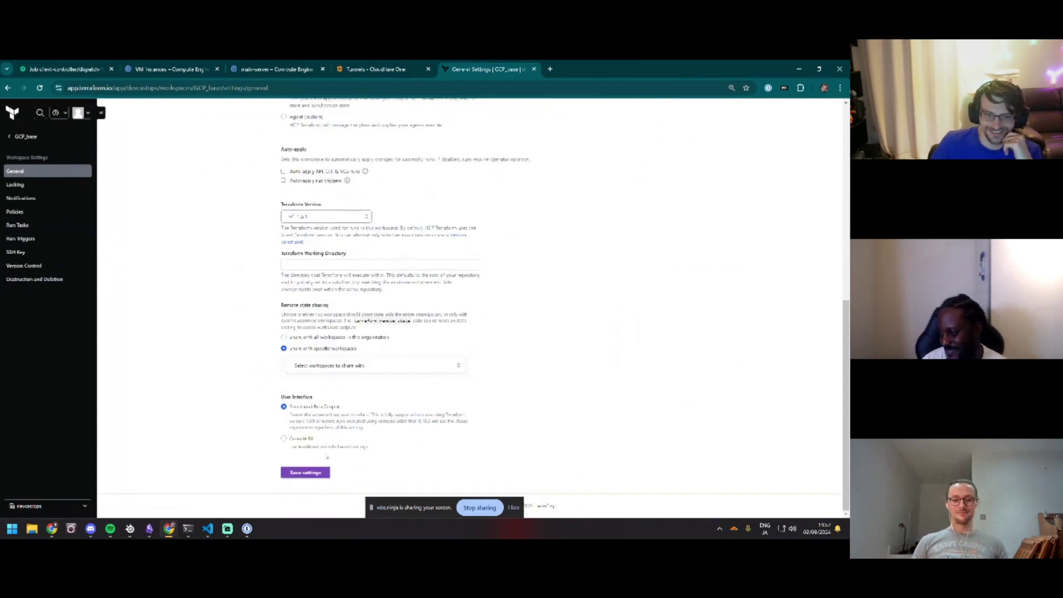
left_click(308, 471)
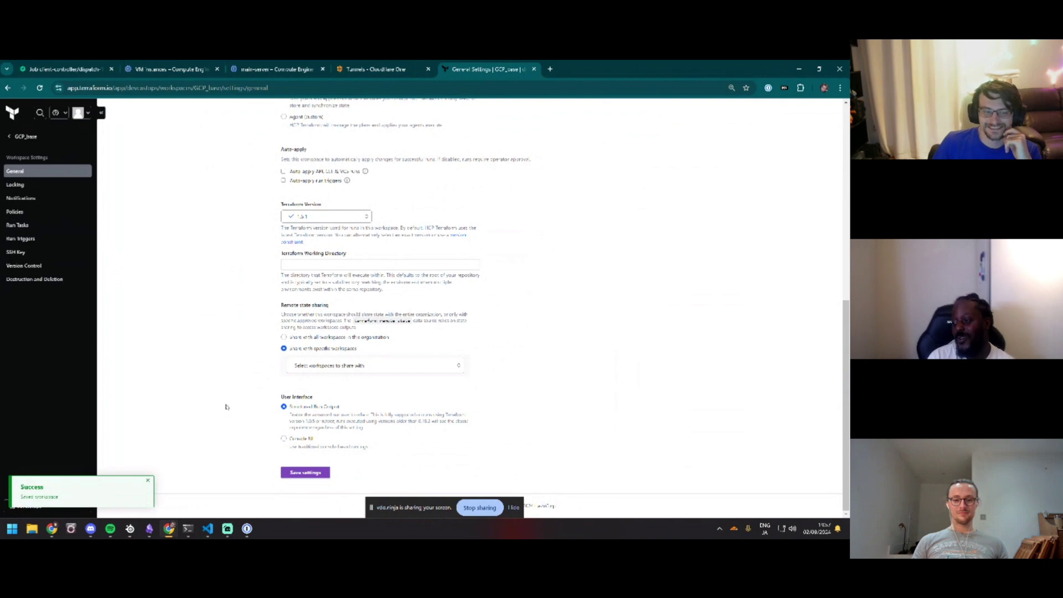
Reopen the latest "Triggered via UI" run from the workspace overview, check its status and expand its run details
left_click(26, 136)
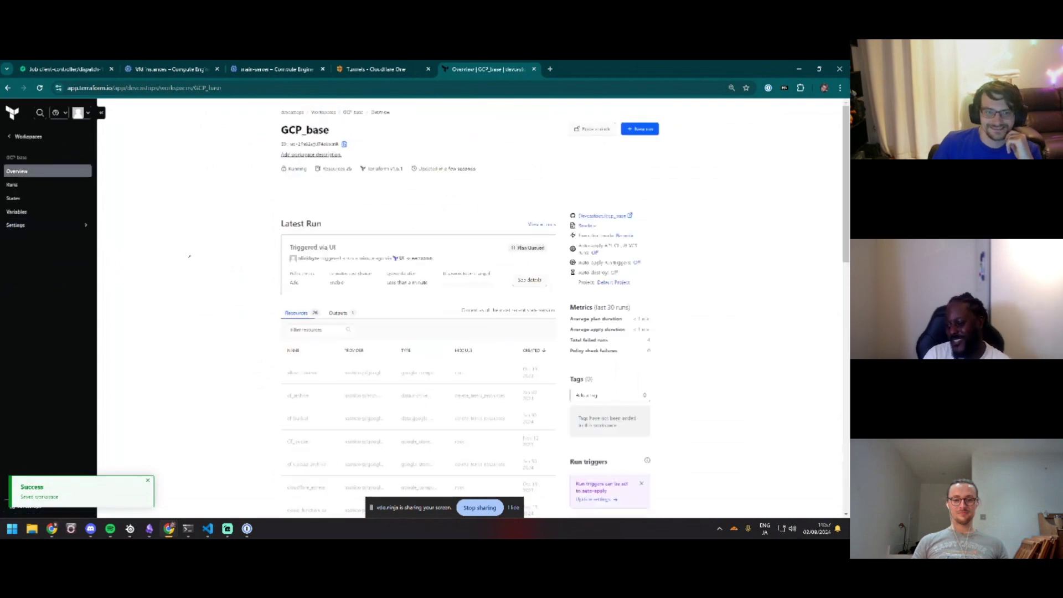
left_click(297, 248)
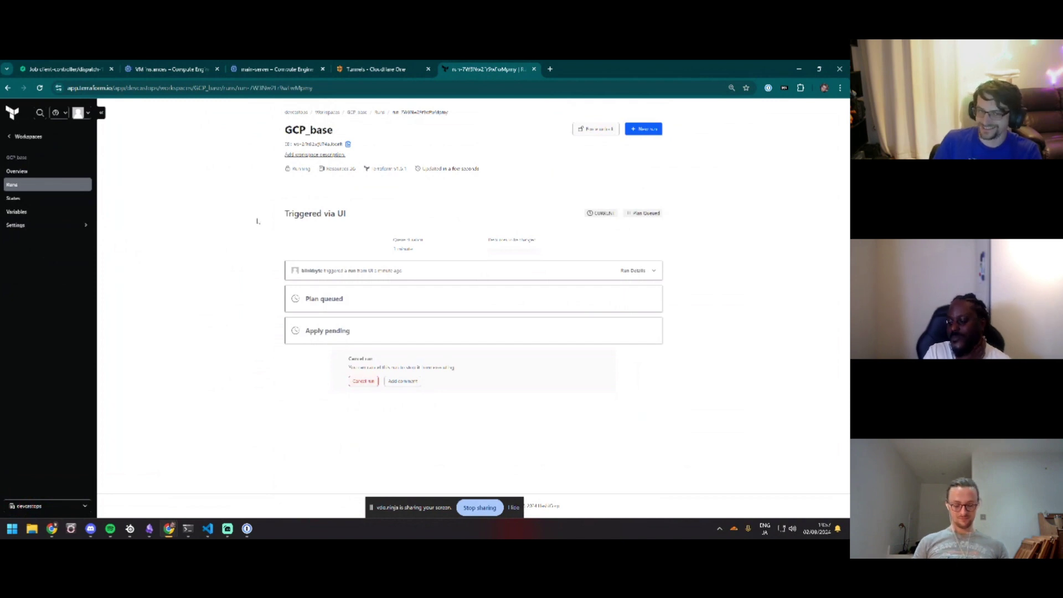
left_click(39, 89)
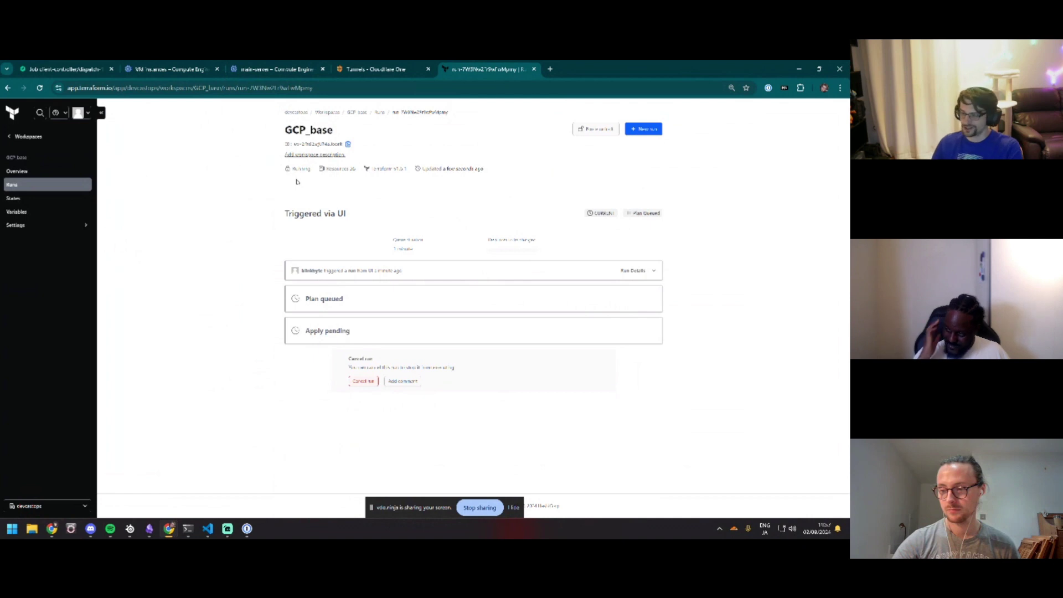
left_click(24, 136)
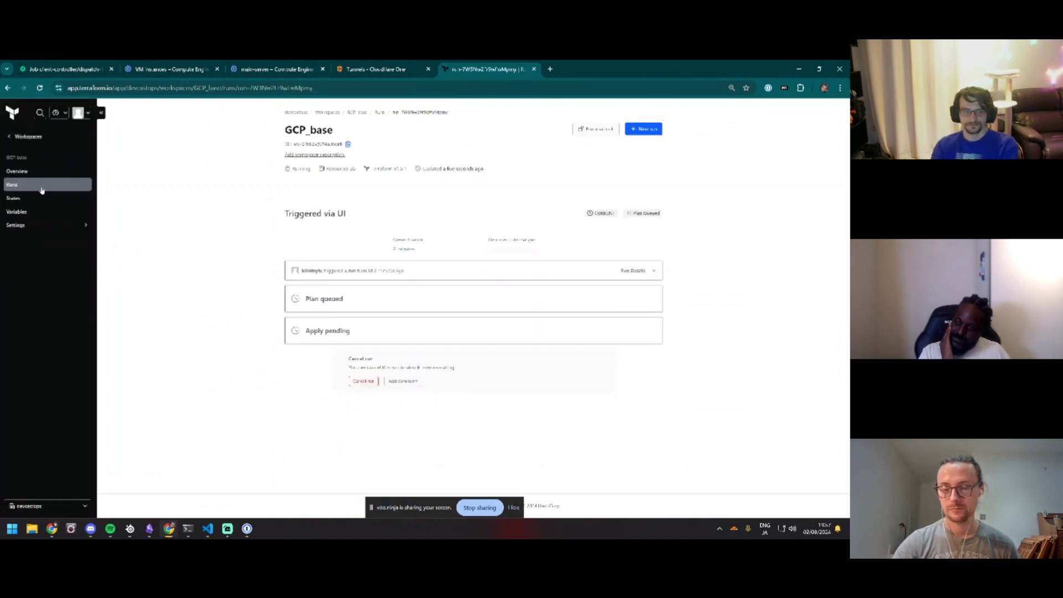
left_click(30, 171)
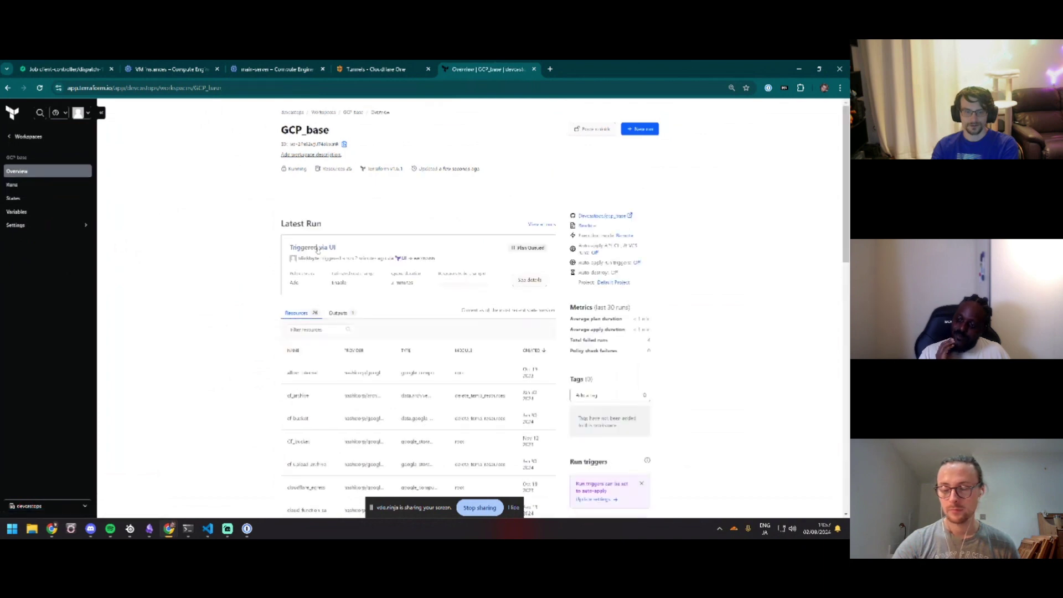
left_click(333, 246)
left_click(517, 273)
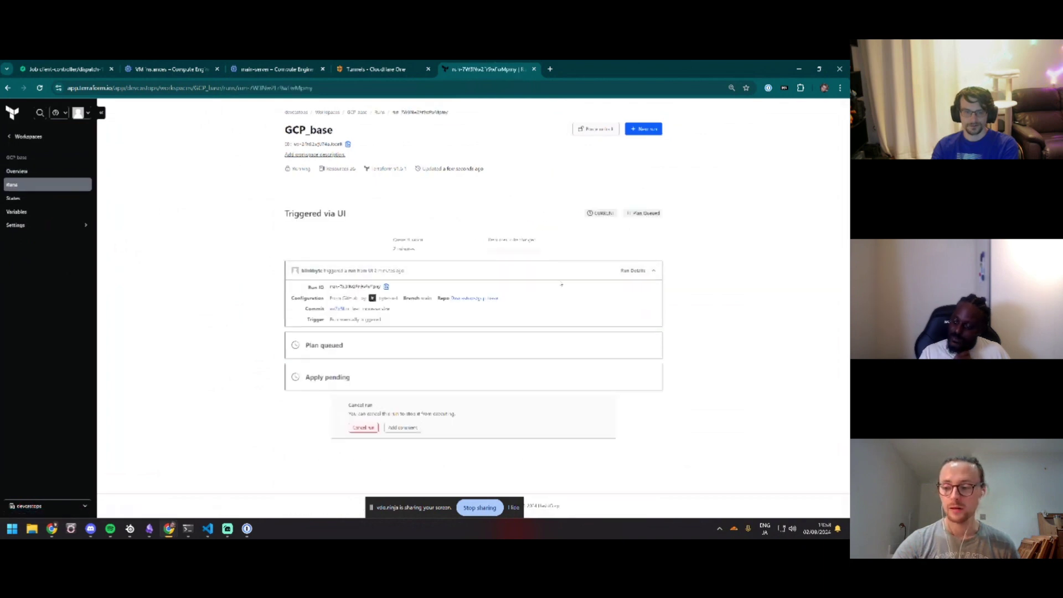
Cancel the queued run without a comment and start a new standard plan and apply run
left_click(364, 427)
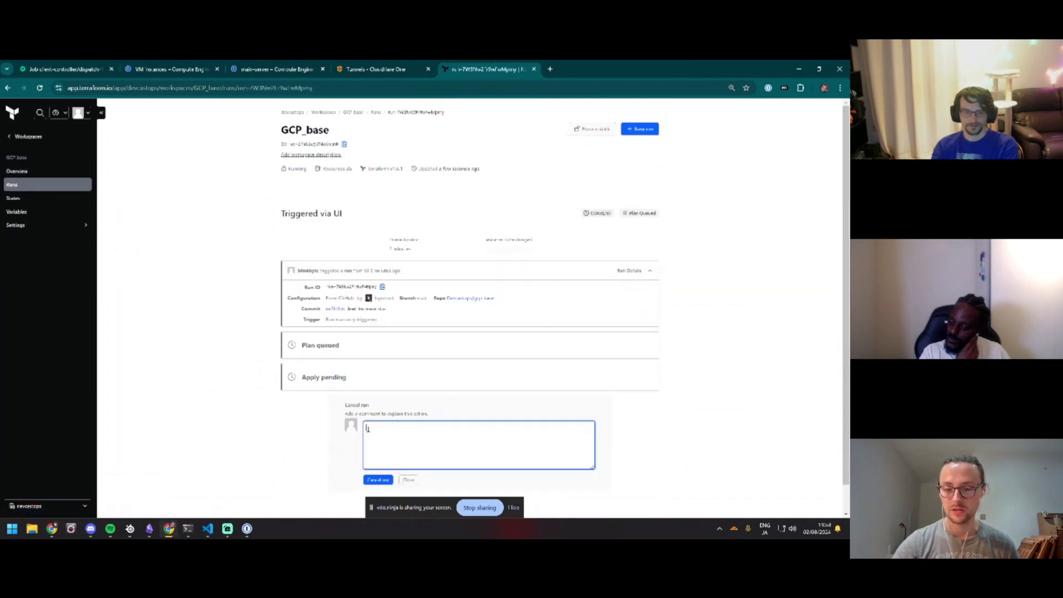
left_click(378, 480)
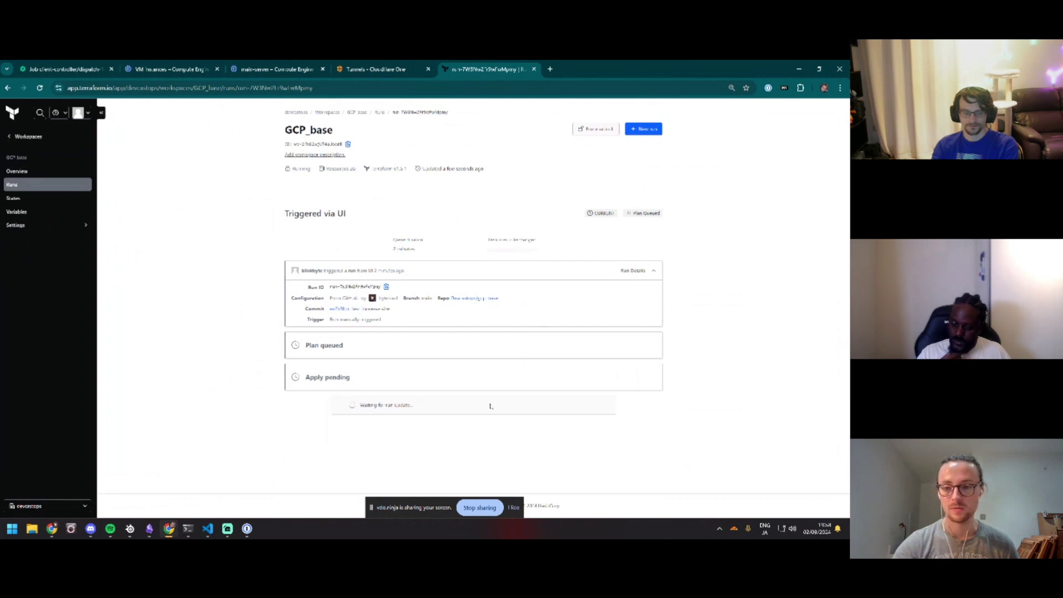
left_click(643, 128)
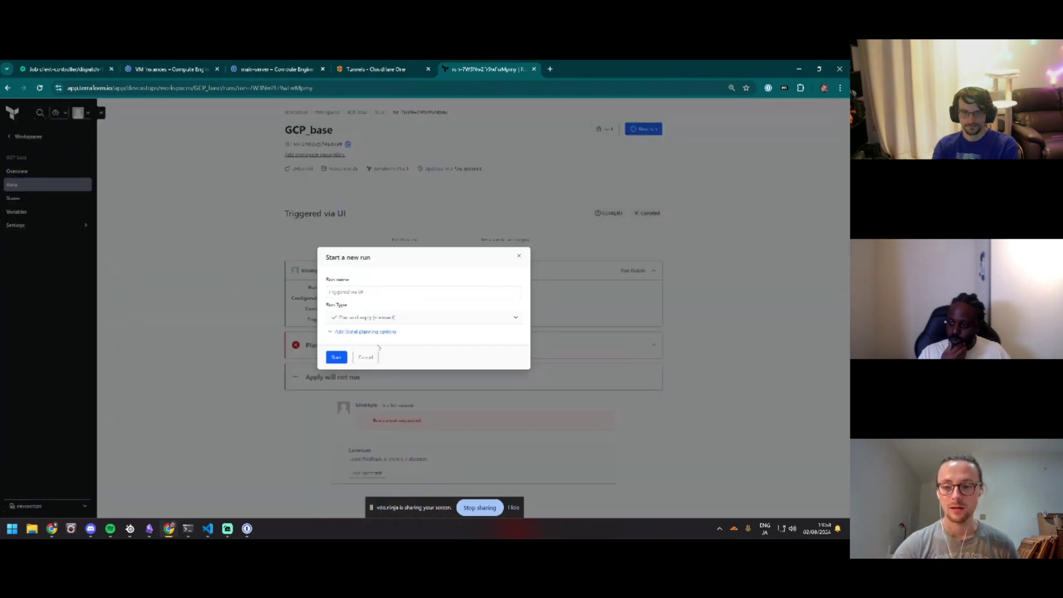
left_click(337, 357)
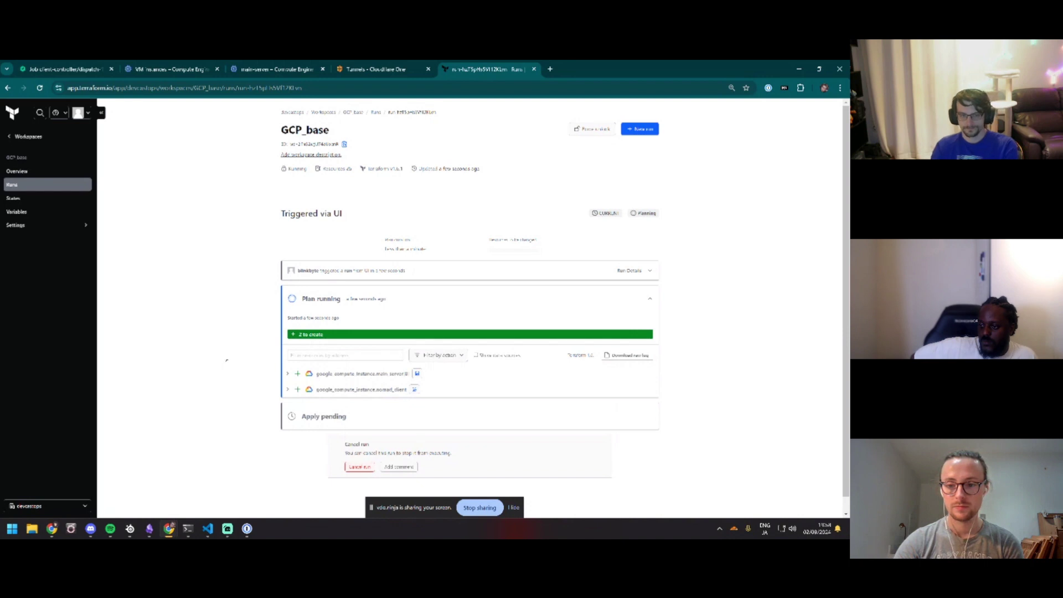
Confirm and apply the finished plan that creates the main_server and nomad_client compute instances, leaving the comment empty
scroll(226, 360, "down", 2)
left_click(378, 451)
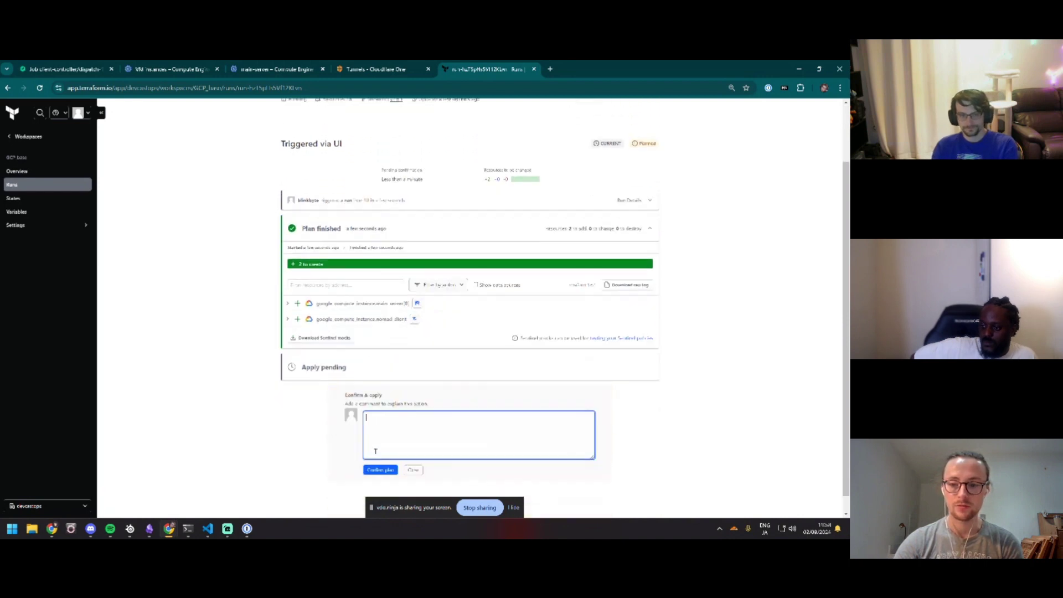
left_click(381, 470)
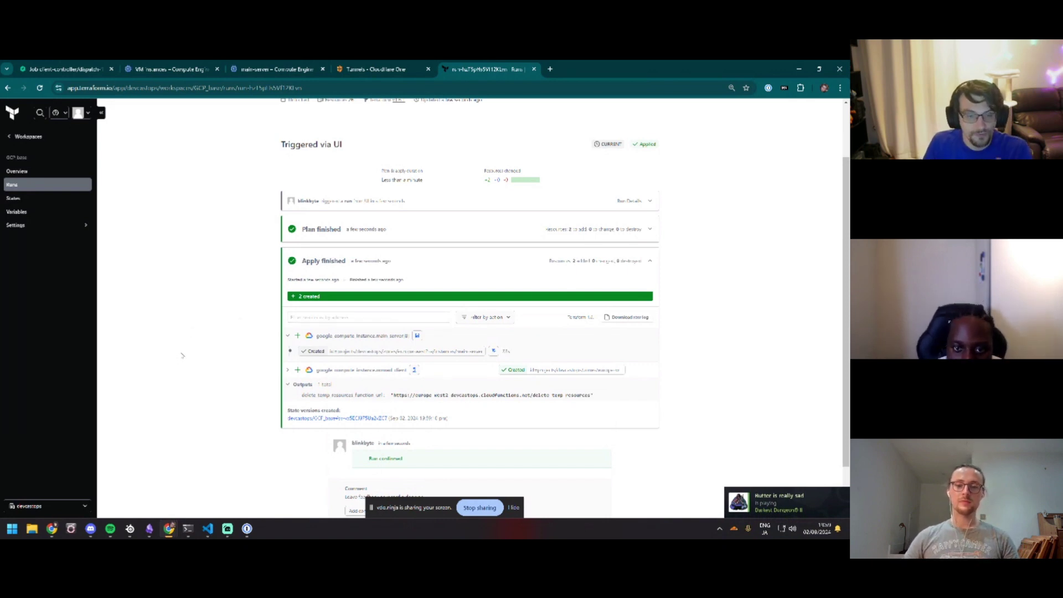
Check the recreated VM instances in Google Cloud, then reload the Cloudflare tunnels and inspect the GCP tunnel's details
left_click(276, 69)
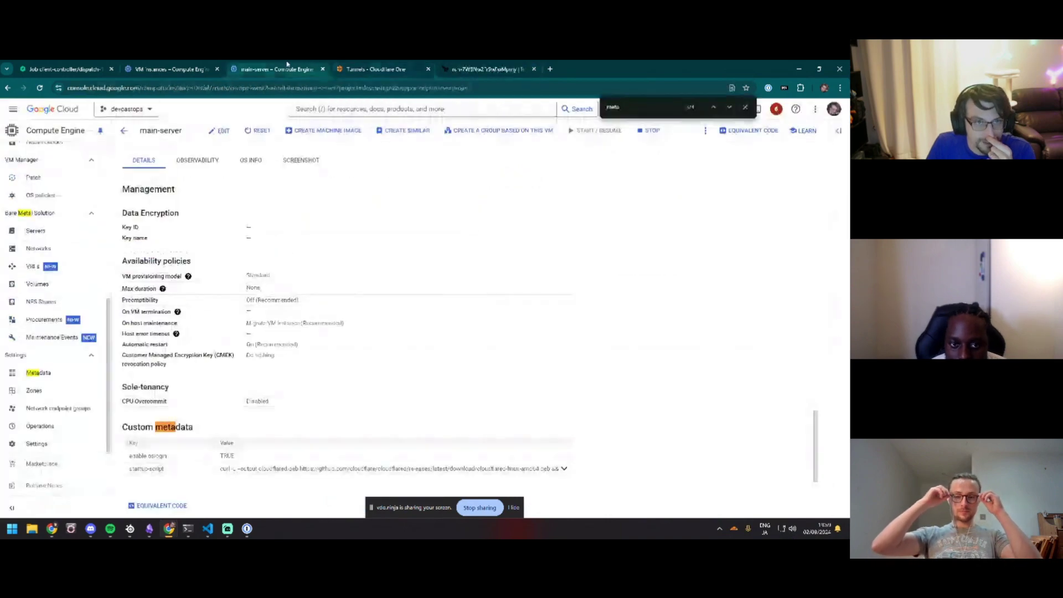
left_click(126, 131)
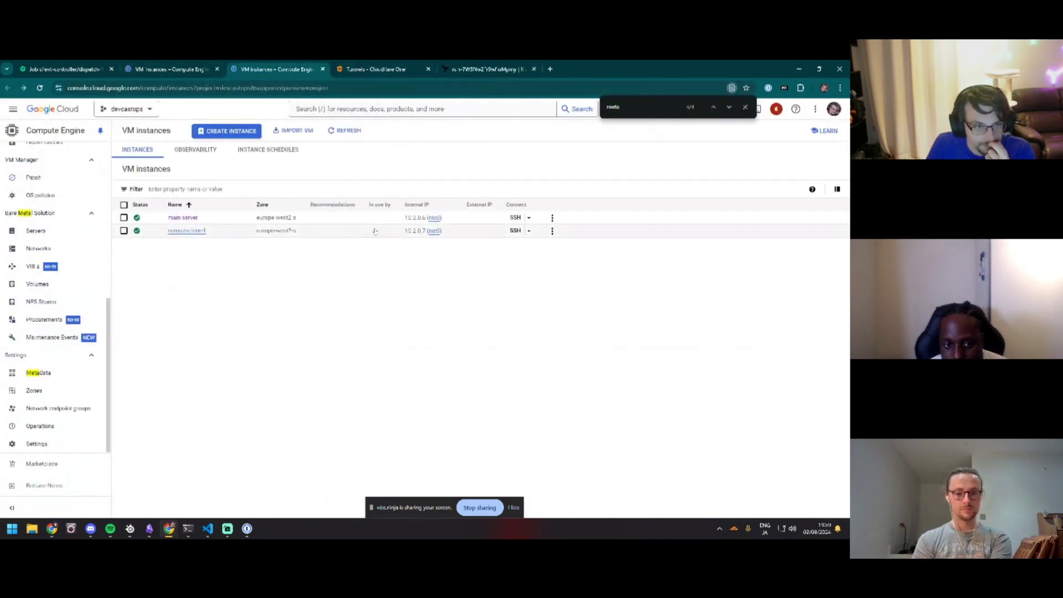
left_click(372, 70)
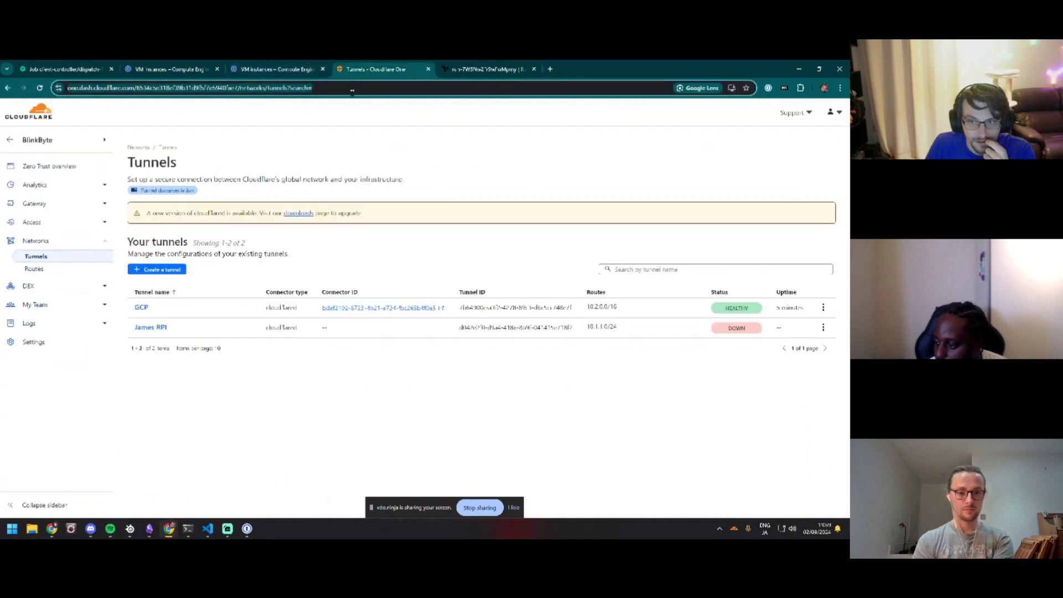
key("Return")
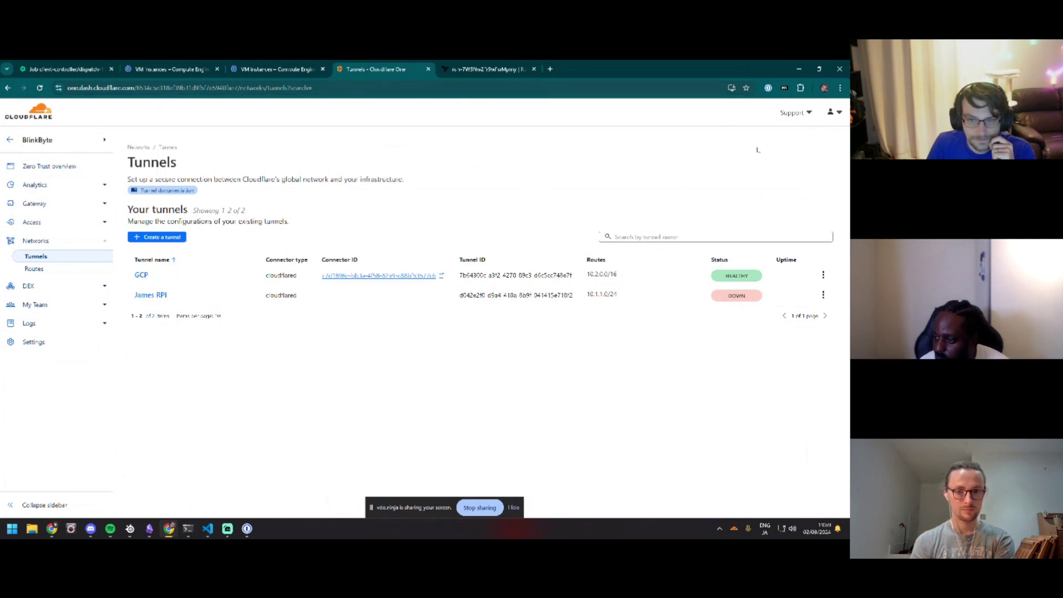
left_click(141, 276)
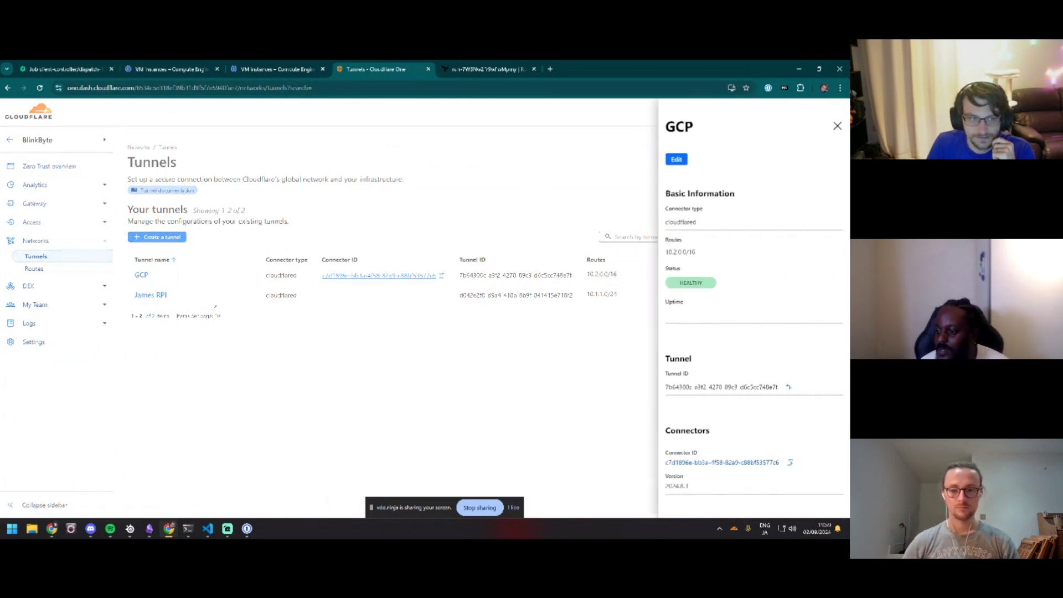
left_click(584, 372)
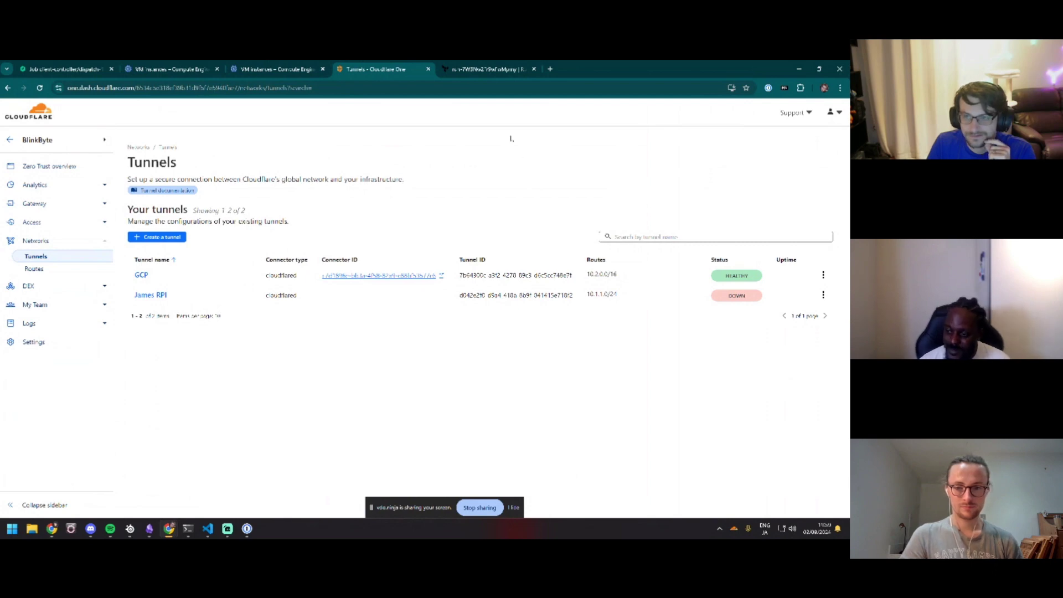
Switch to Visual Studio Code and open all.yaml from the inventory folder of ansible_playbooks
left_click(799, 69)
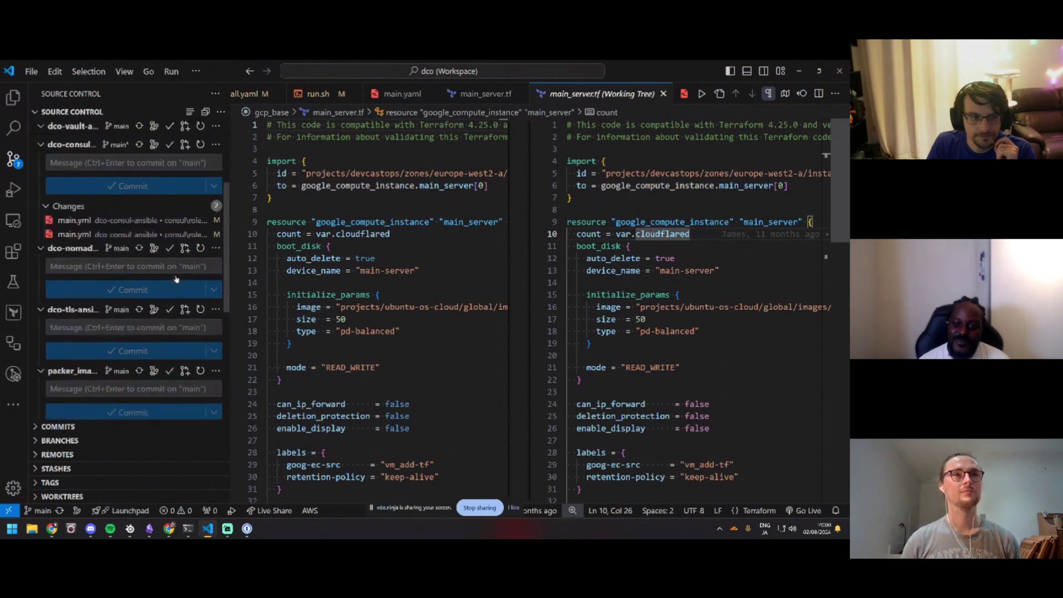
scroll(253, 234, "down", 1)
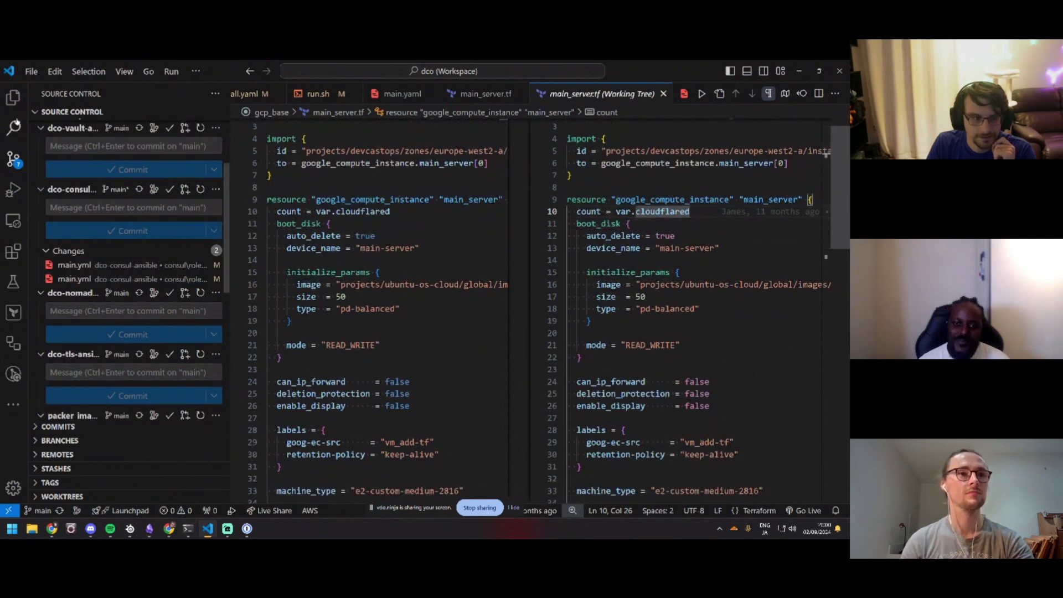
key("ctrl+shift+e")
scroll(124, 277, "up", 10)
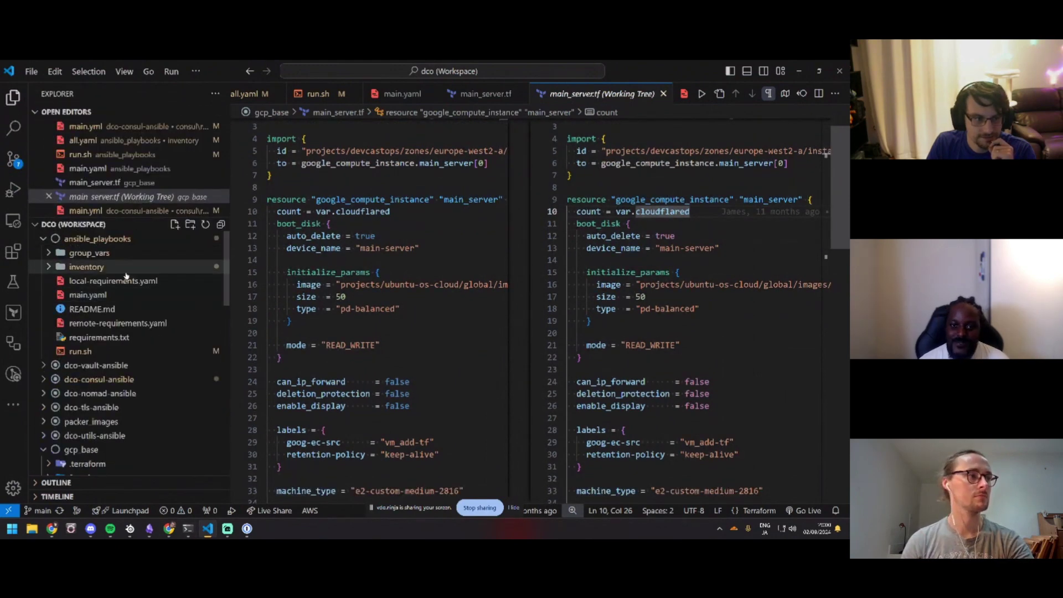
left_click(124, 268)
left_click(123, 269)
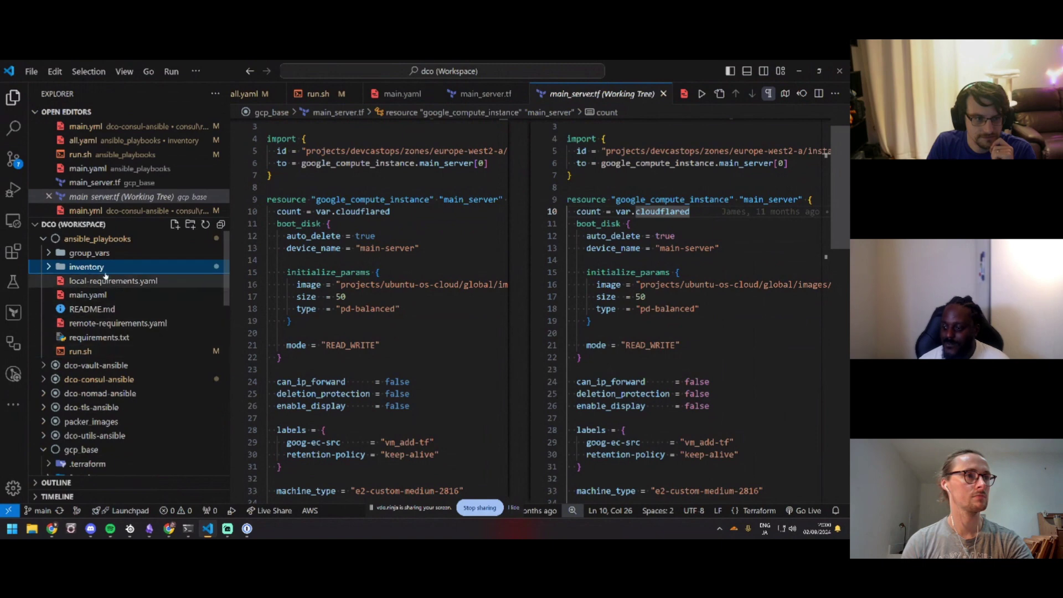
left_click(108, 269)
left_click(110, 283)
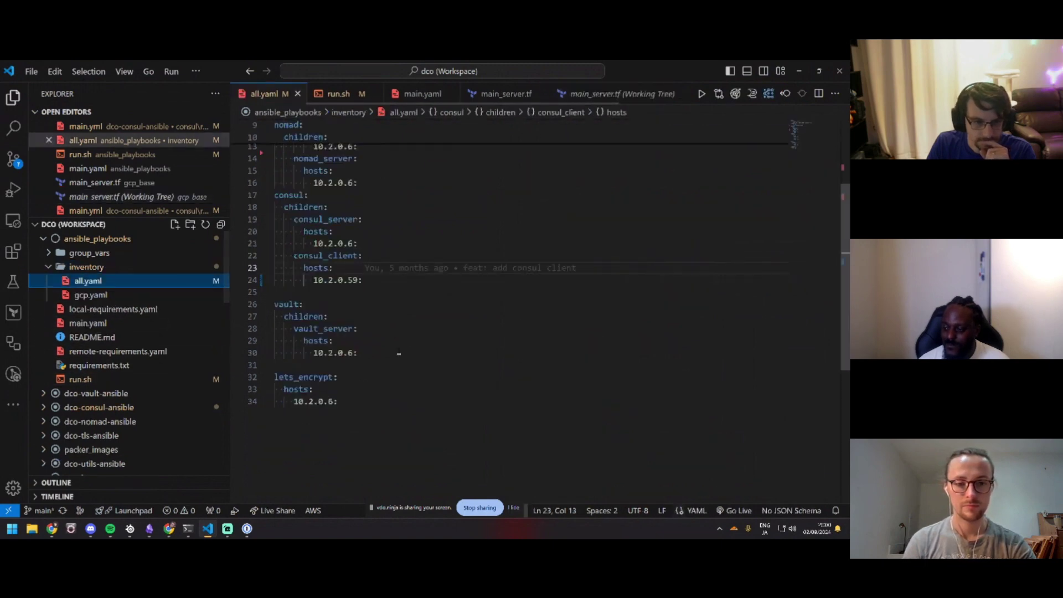
Change the consul_client host in the inventory to 10.2.0.7
double_click(351, 280)
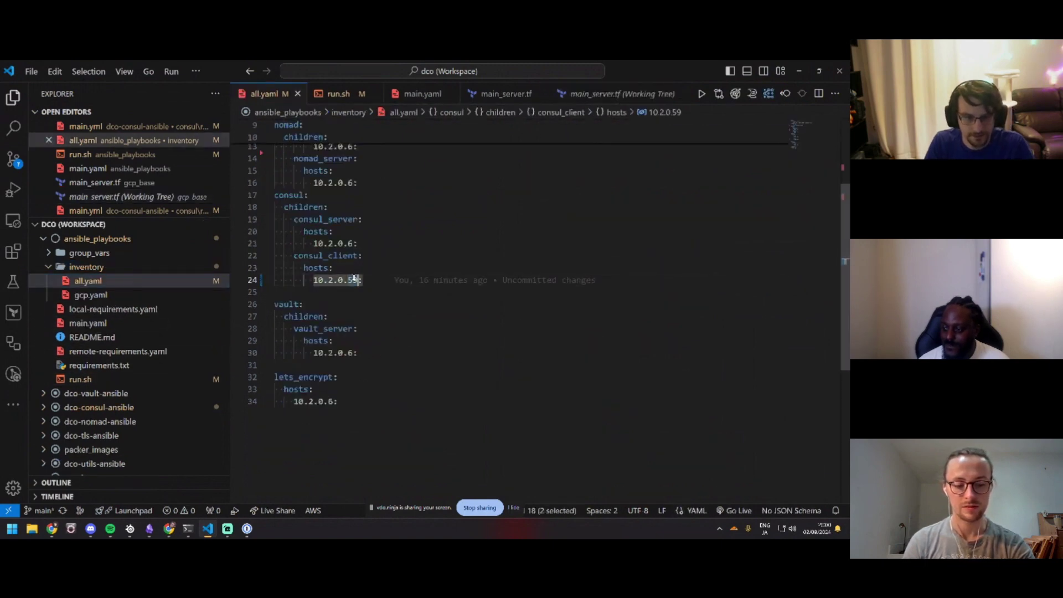
type("7")
scroll(361, 344, "up", 4)
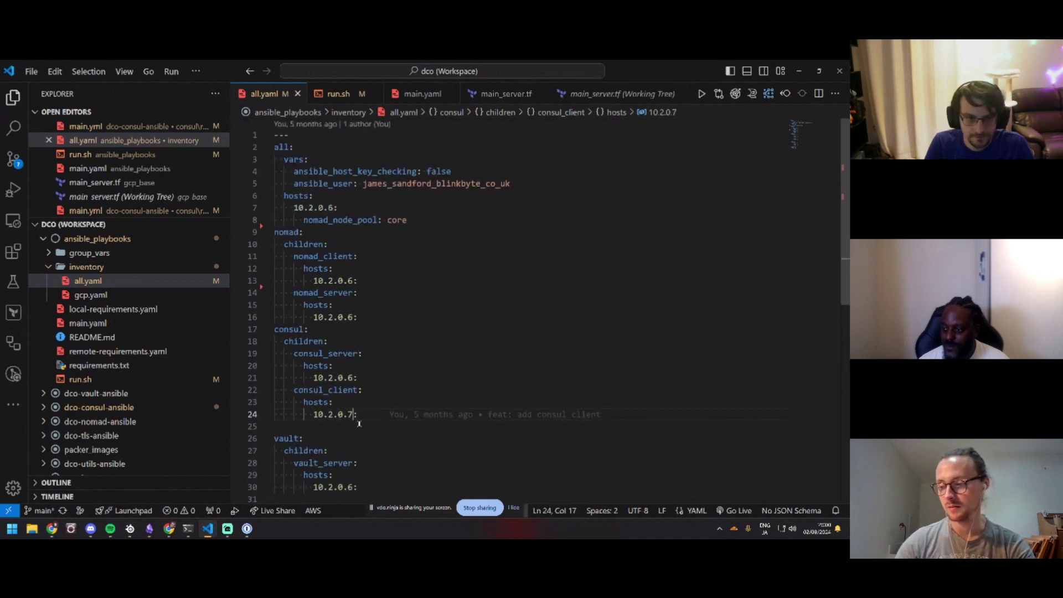
Add the host 10.2.0.7: under the nomad_client hosts, aligned with the existing entry, and save the inventory file
mouse_move(360, 422)
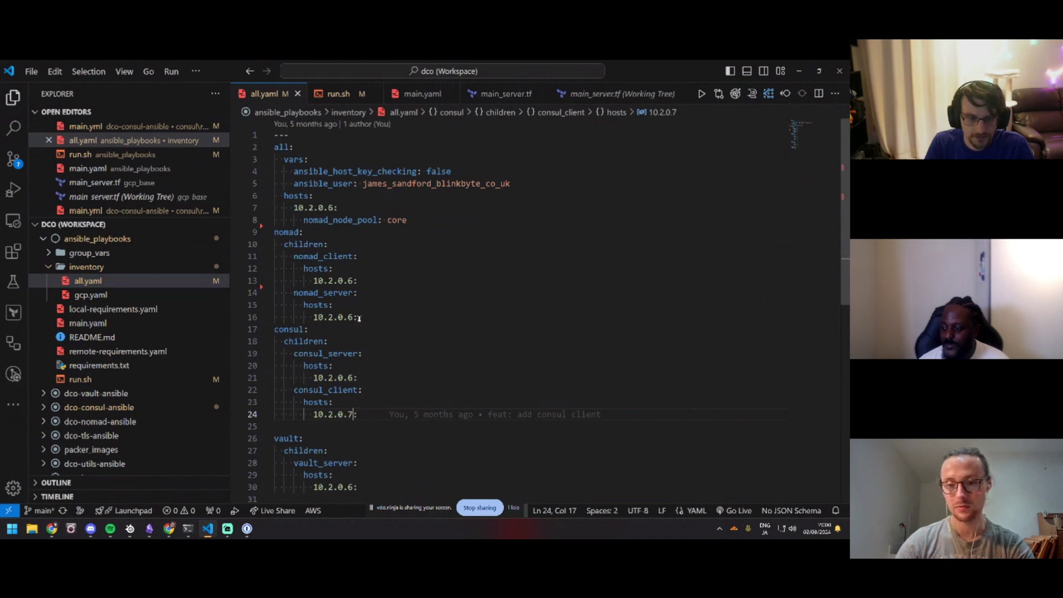
left_click_drag(359, 414, 313, 414)
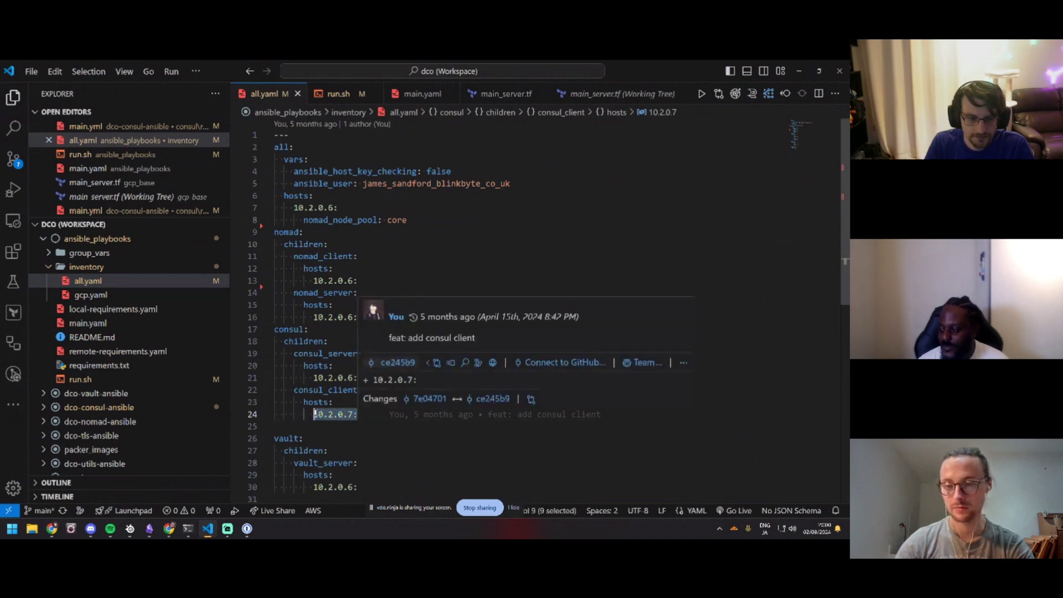
key("ctrl+c")
left_click(371, 281)
key("Return")
key("ctrl+v")
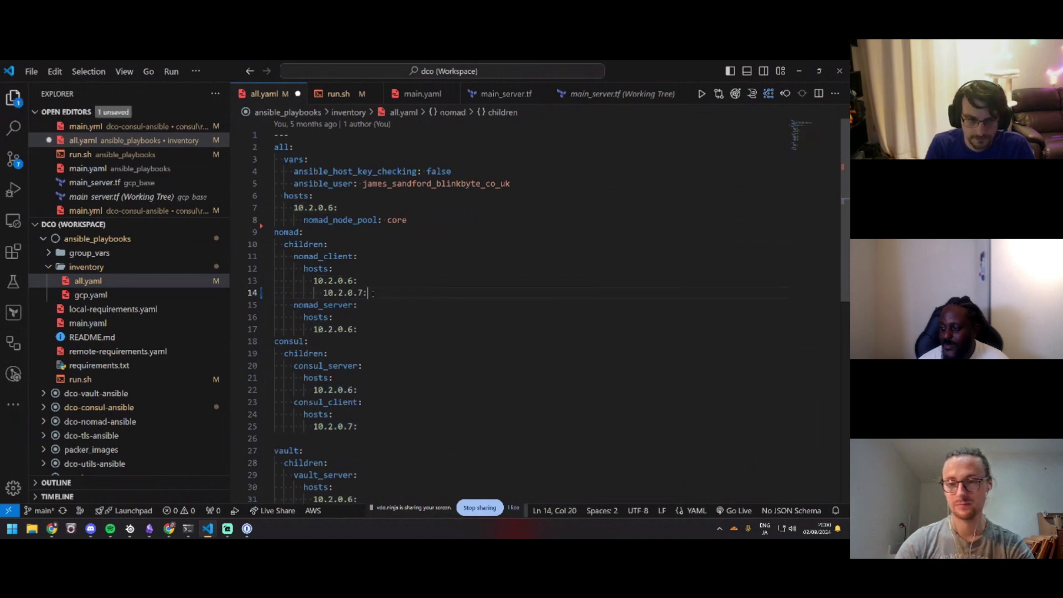
left_click(329, 292)
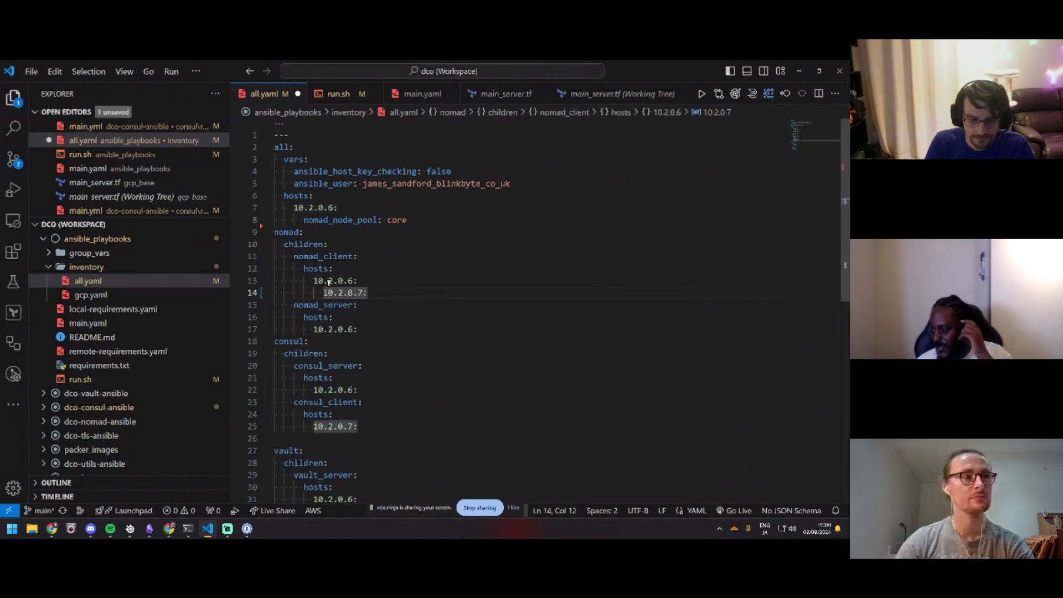
key("shift+Tab")
key("ctrl+s")
Switch to the terminal session in ~/dev/devcastops/ansible_playbooks and run ./run.sh
key("alt+Tab")
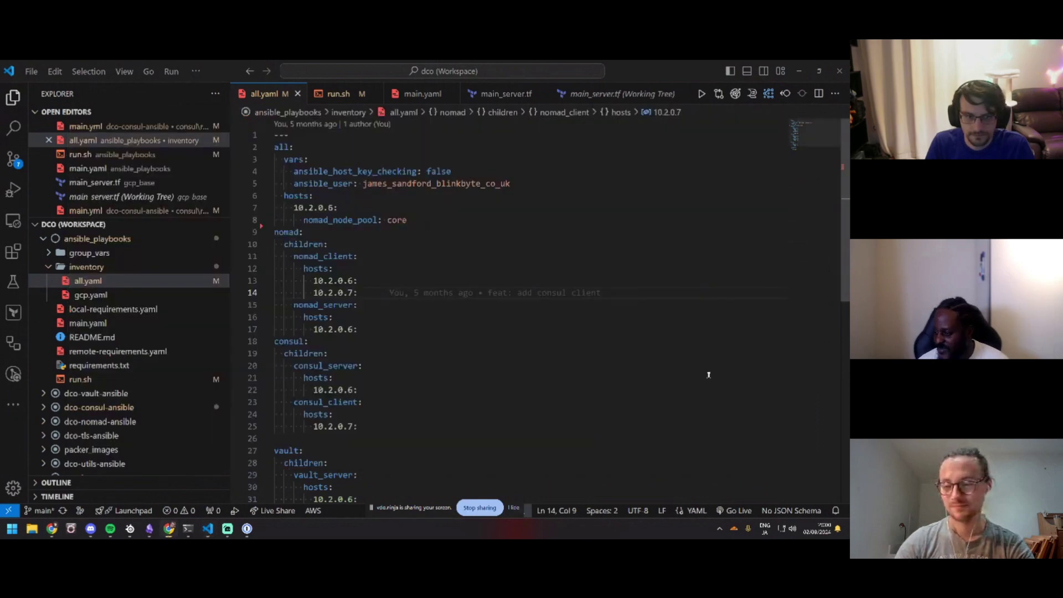
key("Escape")
mouse_move(188, 529)
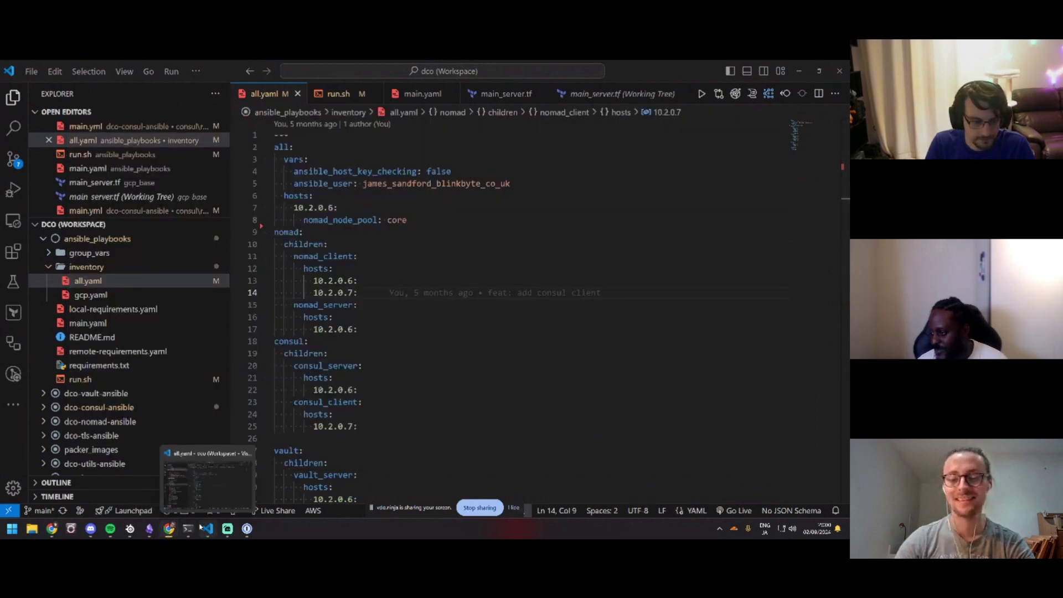
left_click(188, 493)
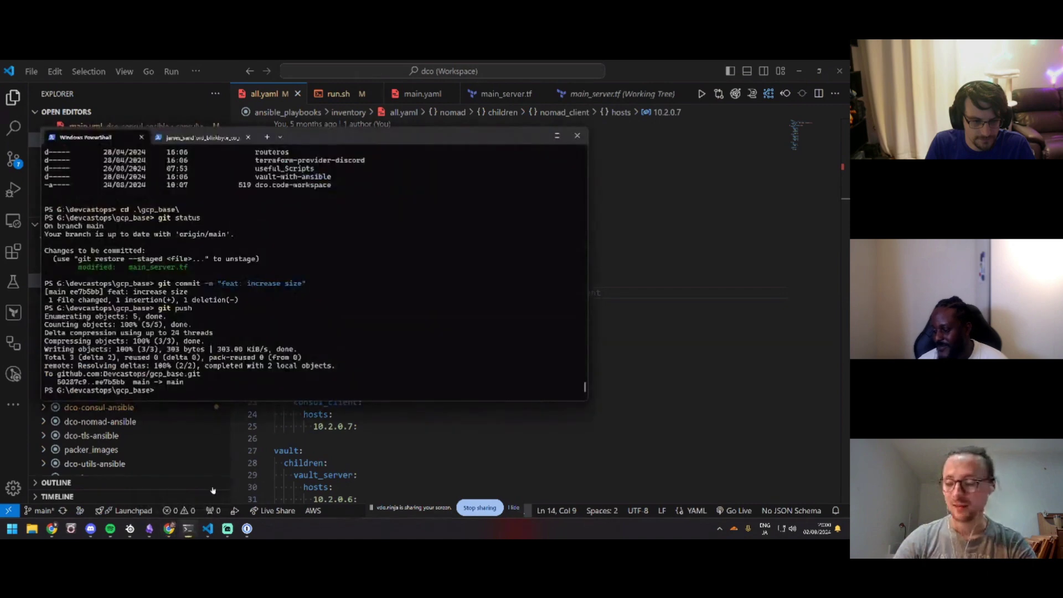
left_click(189, 138)
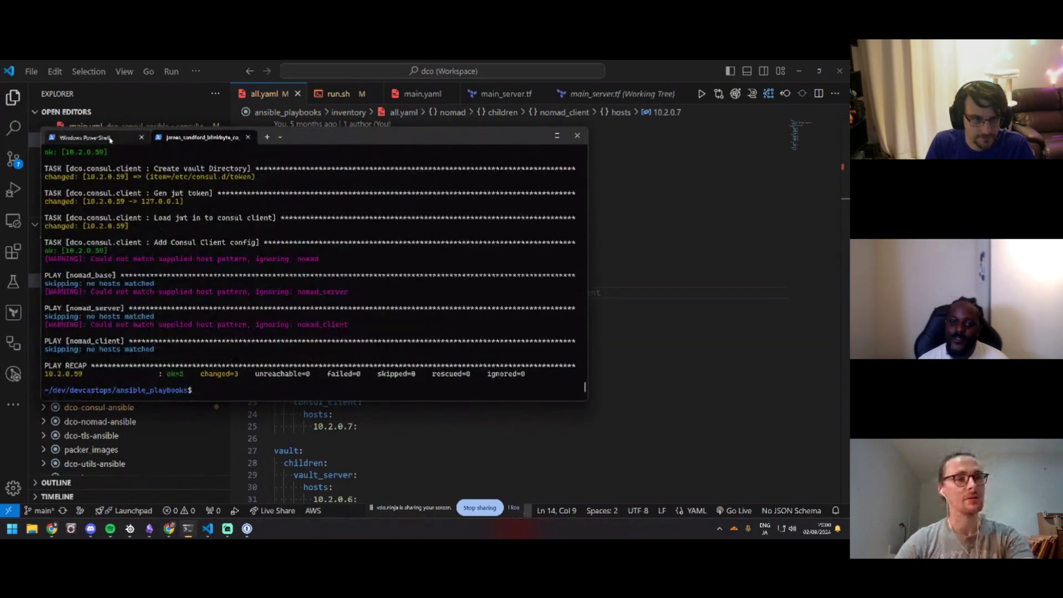
type("./run.sh")
key("Return")
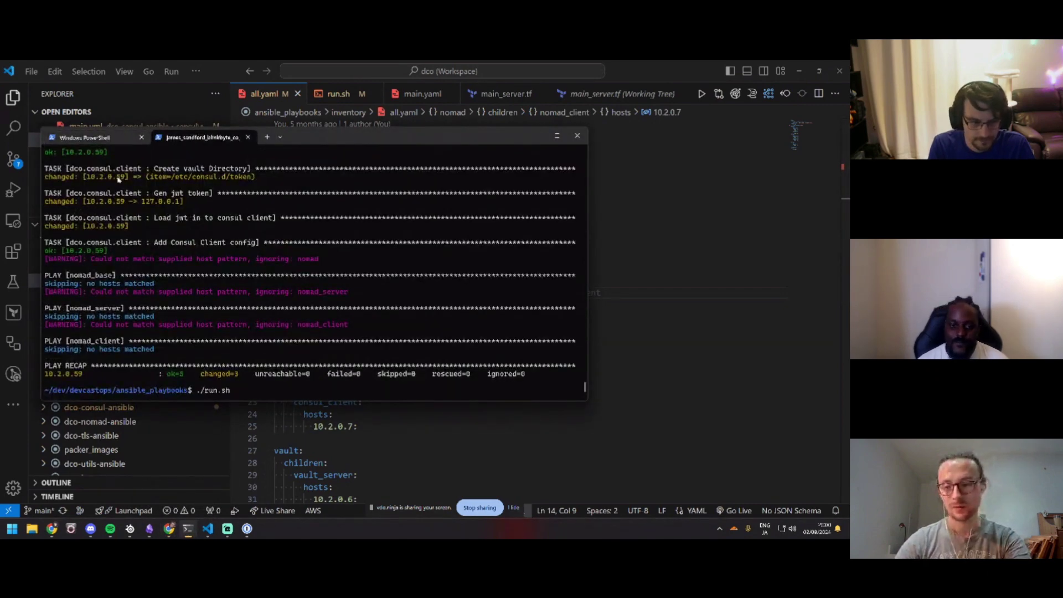